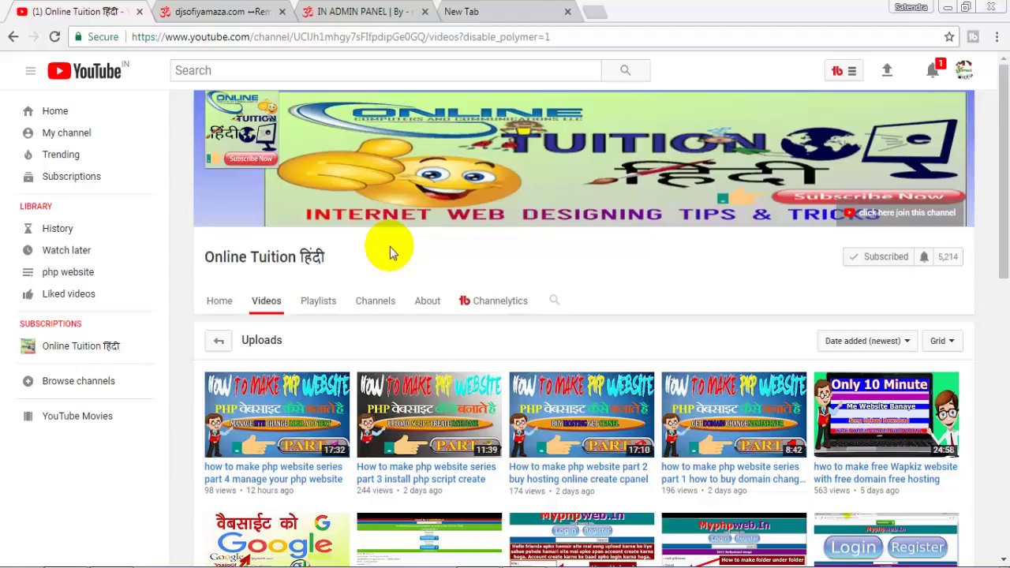
Review the djsofiyamaza.com home page and the Online Tuition channel's uploaded PHP website videos.
click(233, 10)
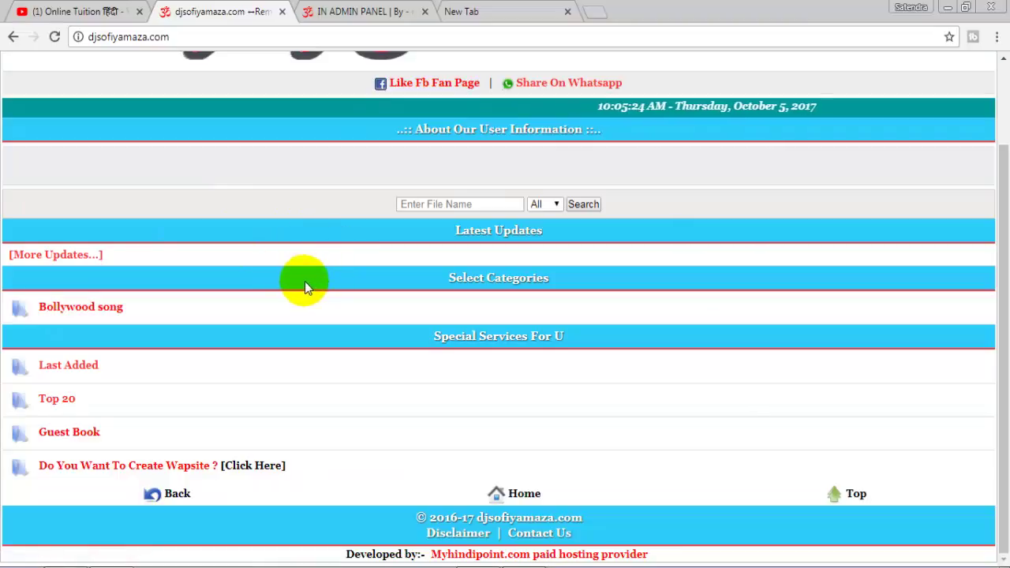
click(115, 11)
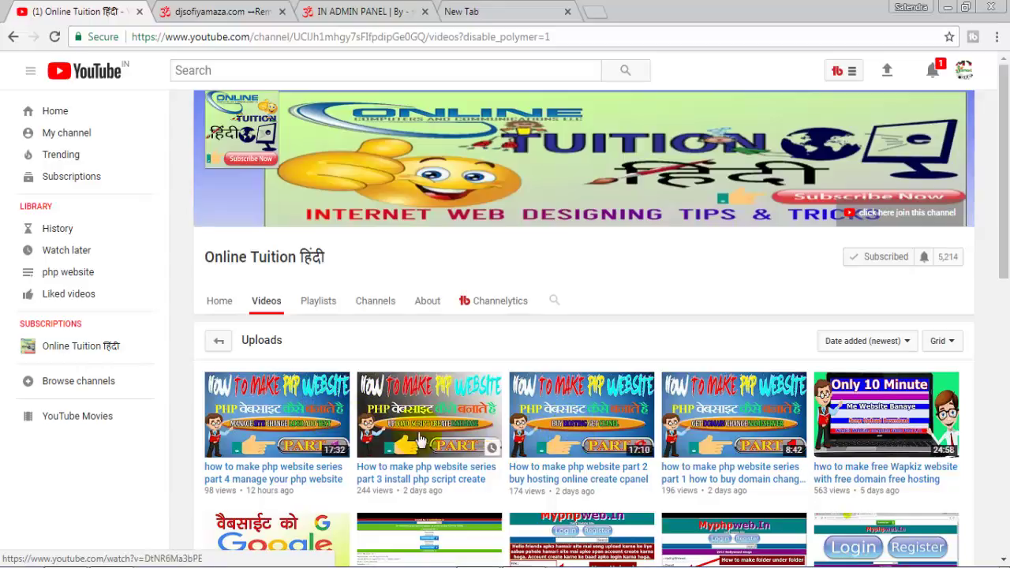
click(235, 19)
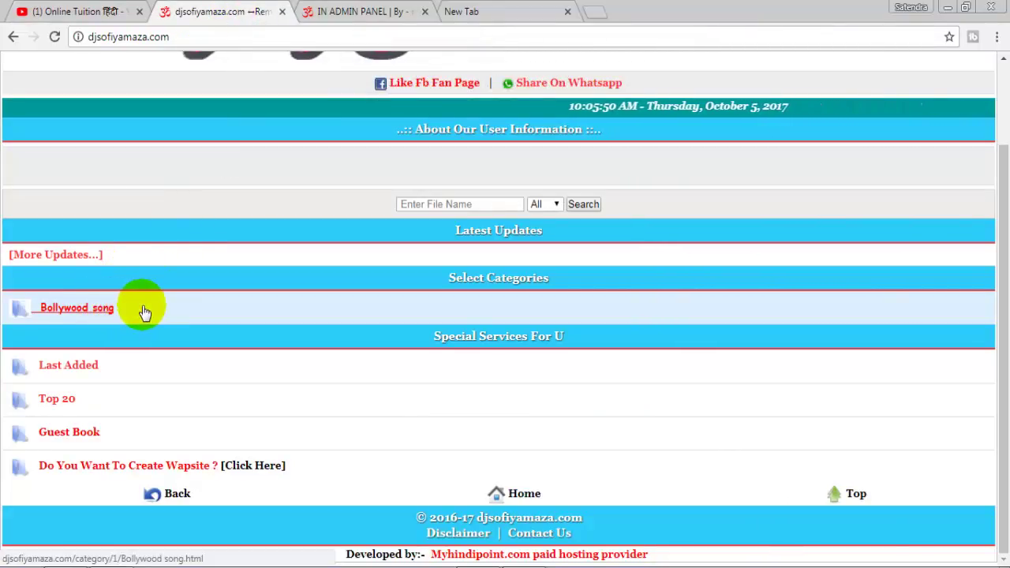
click(88, 13)
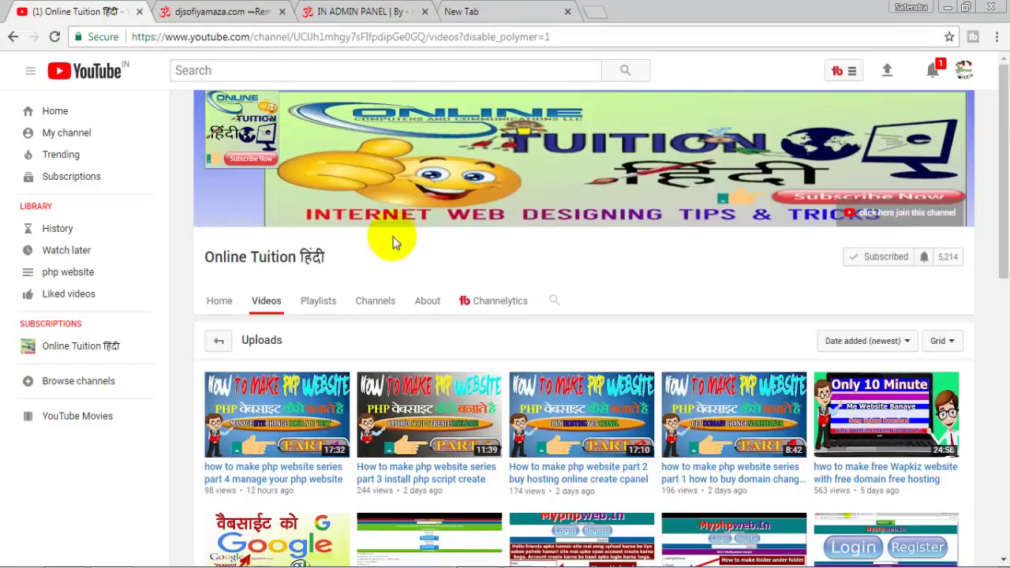
click(250, 15)
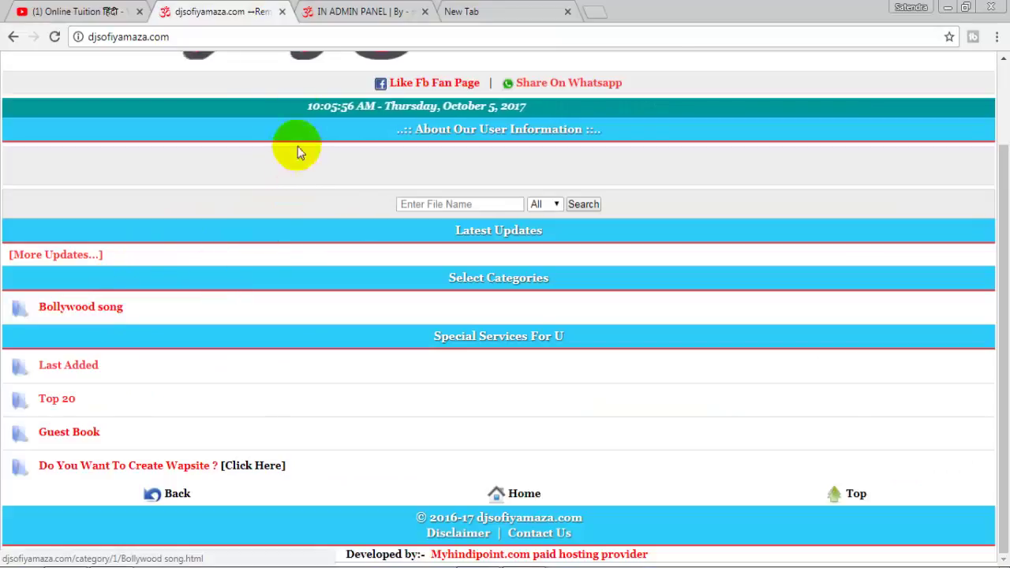
Switch to the site's admin panel, open its home page at djsofiyamaza.com/sofiyamaza/ and review the server details.
click(363, 11)
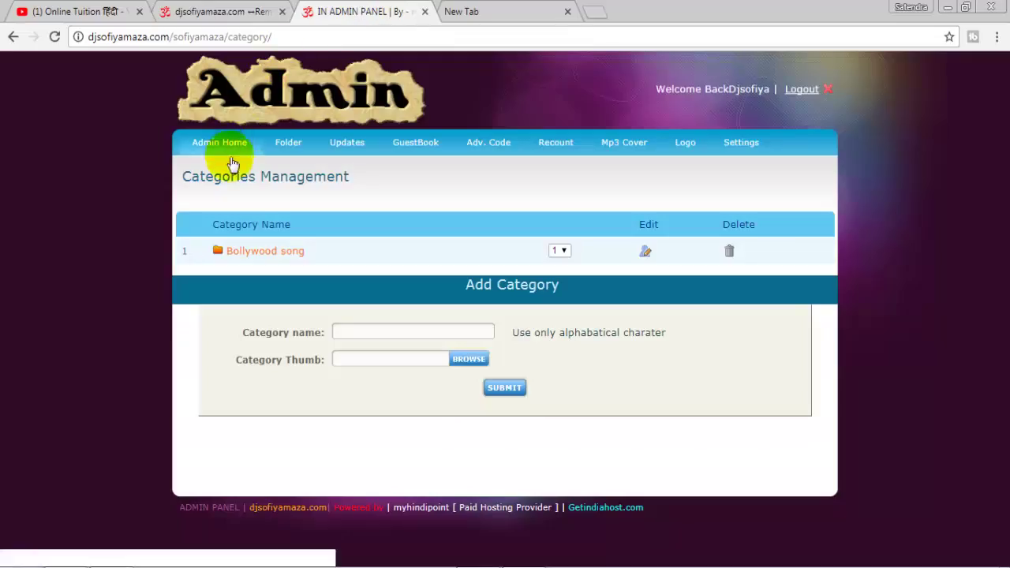
click(307, 39)
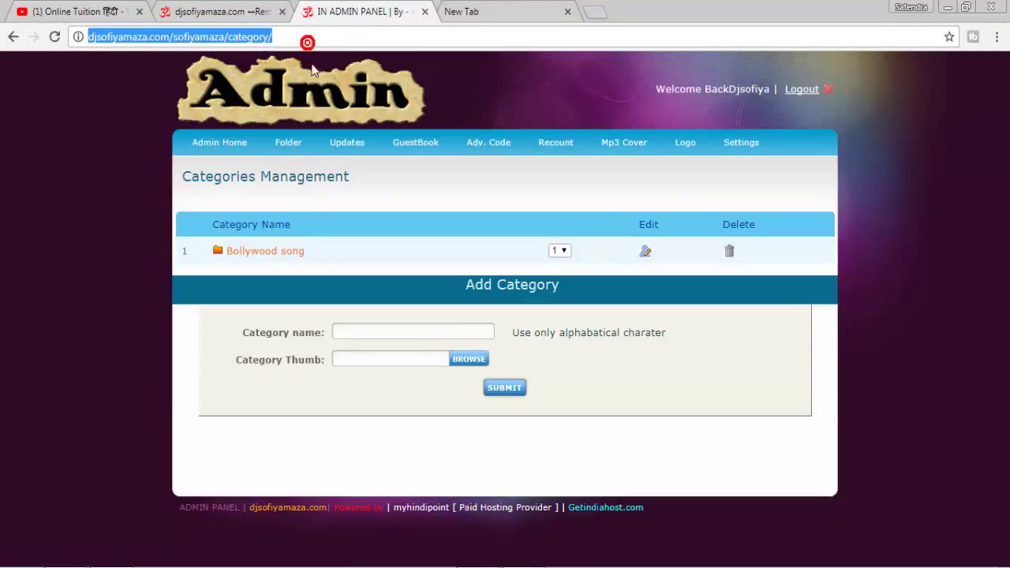
click(312, 40)
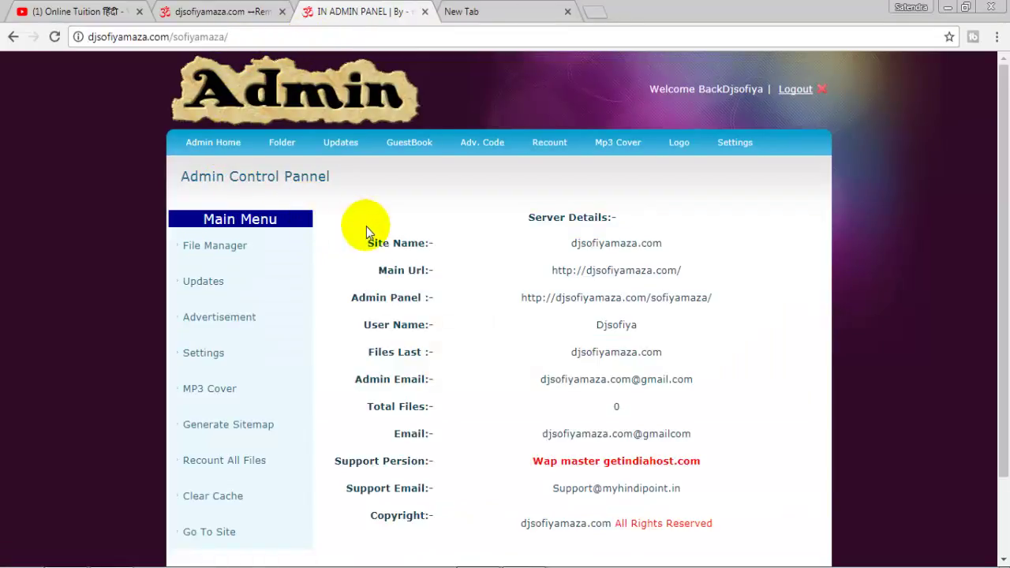
scroll(366, 227, down, 2)
scroll(366, 227, up, 3)
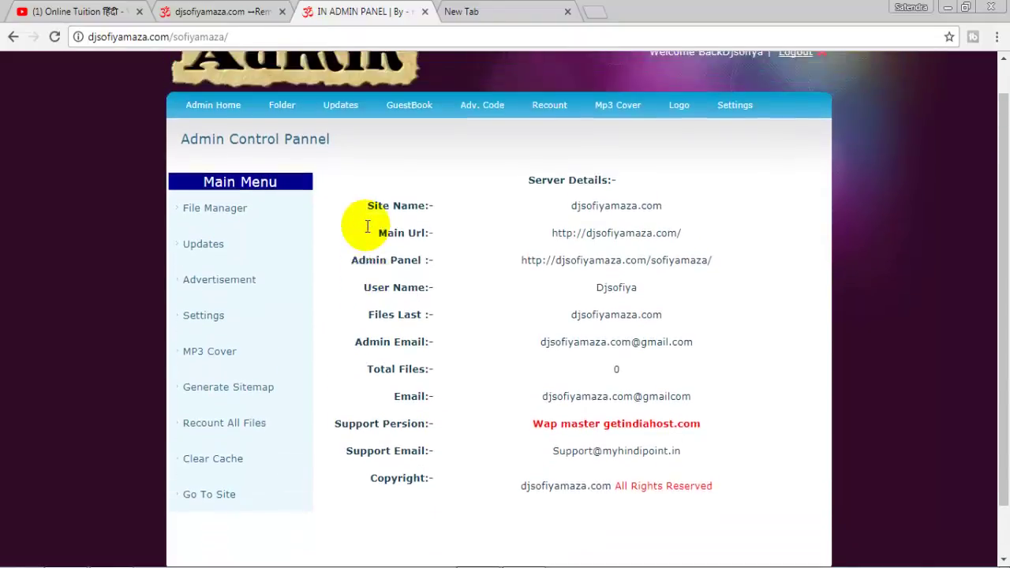
Add a new category named "dj songs" in the admin panel's category management.
click(288, 151)
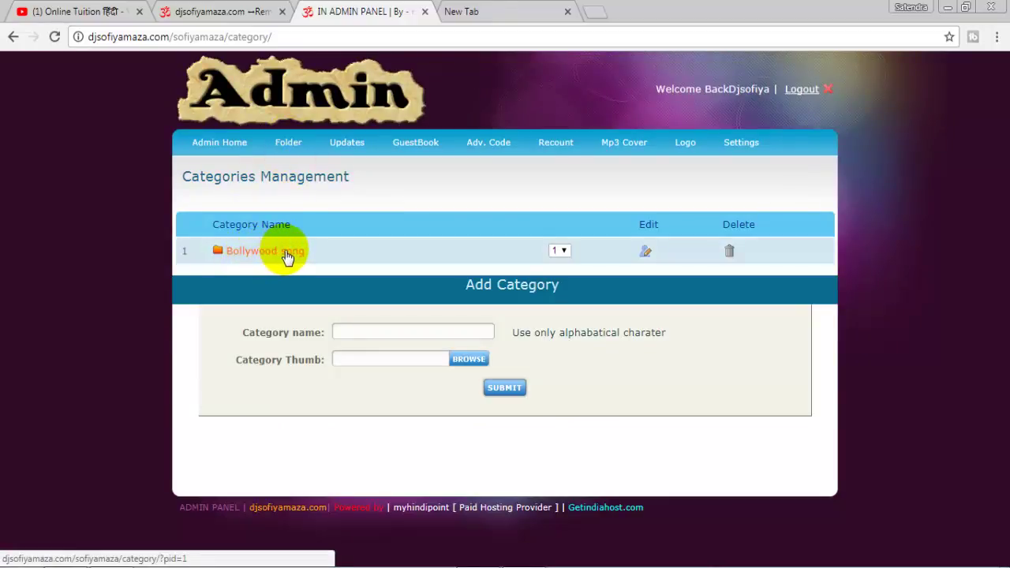
click(387, 329)
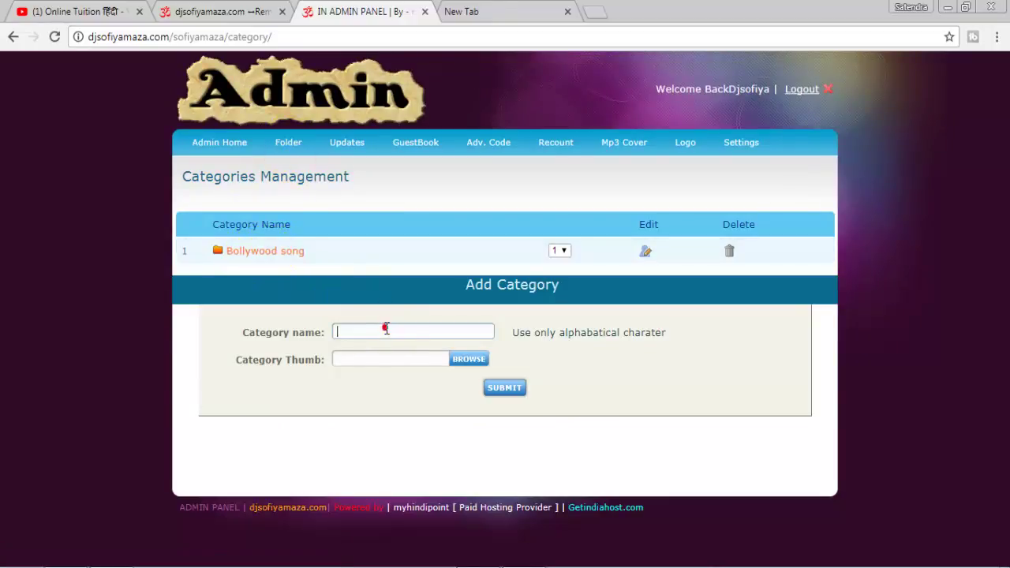
text(dj songs)
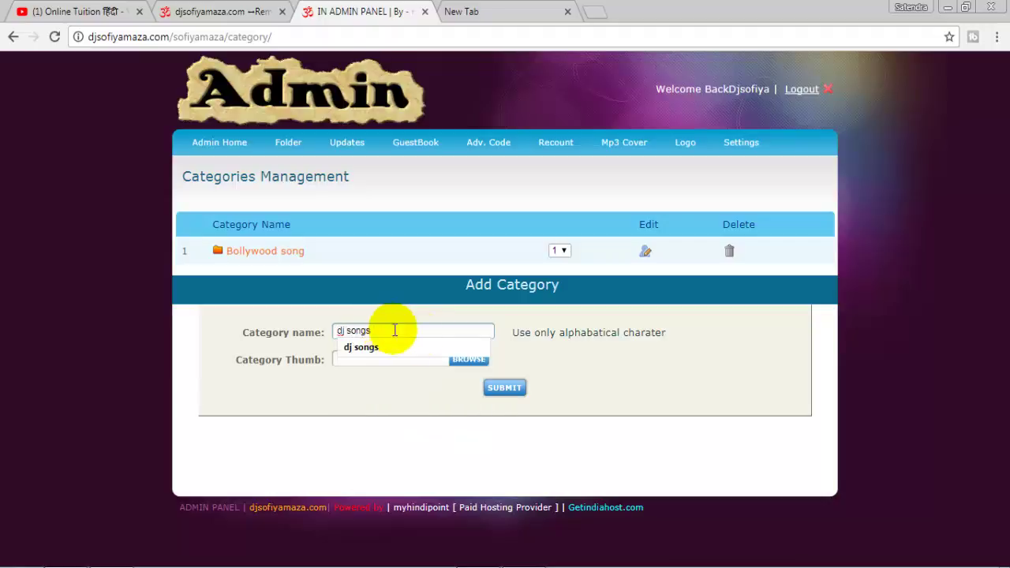
click(507, 387)
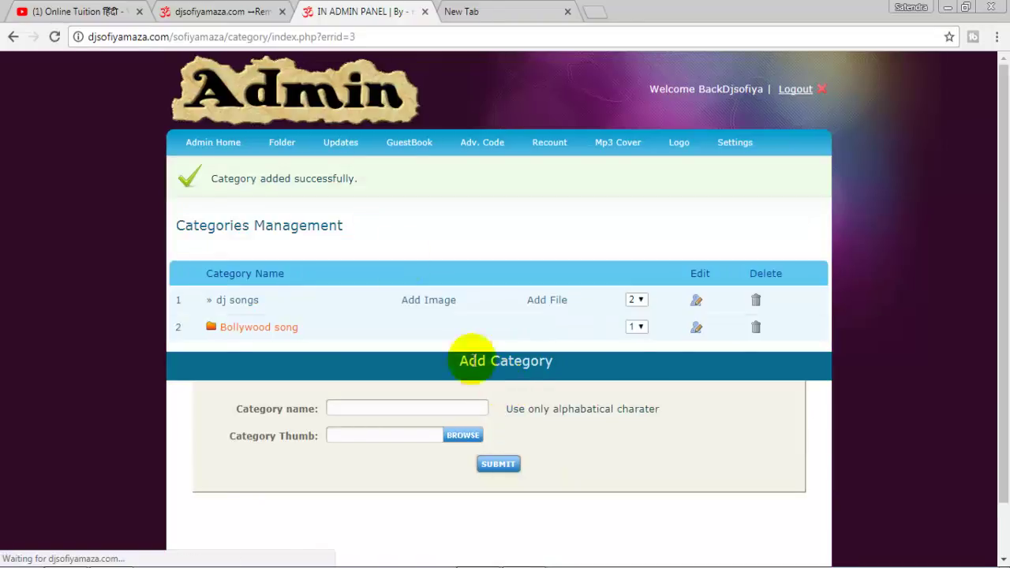
Reload the public djsofiyamaza.com home page and compare its category list with the admin panel's list.
click(217, 11)
click(56, 37)
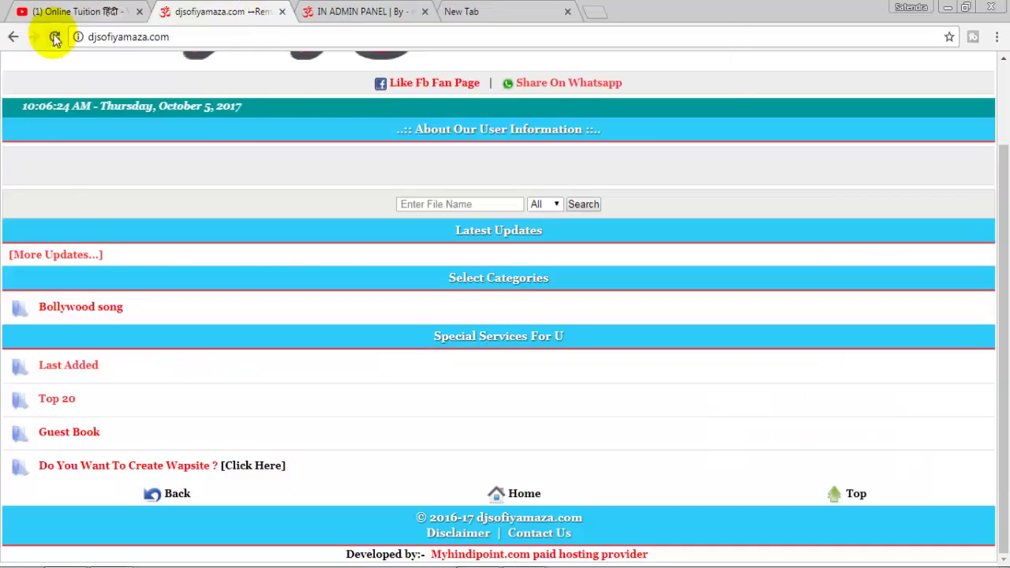
click(55, 37)
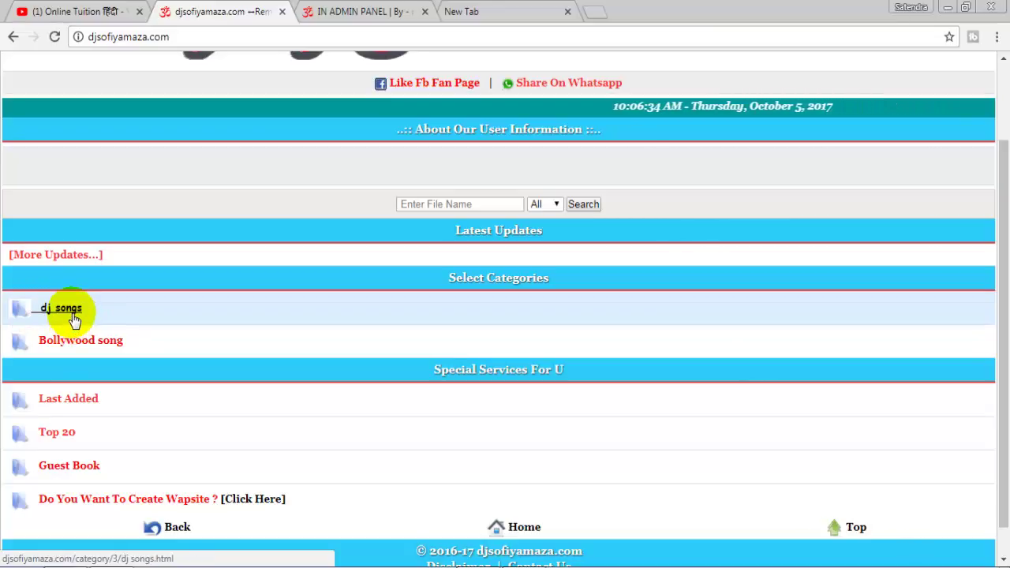
click(369, 11)
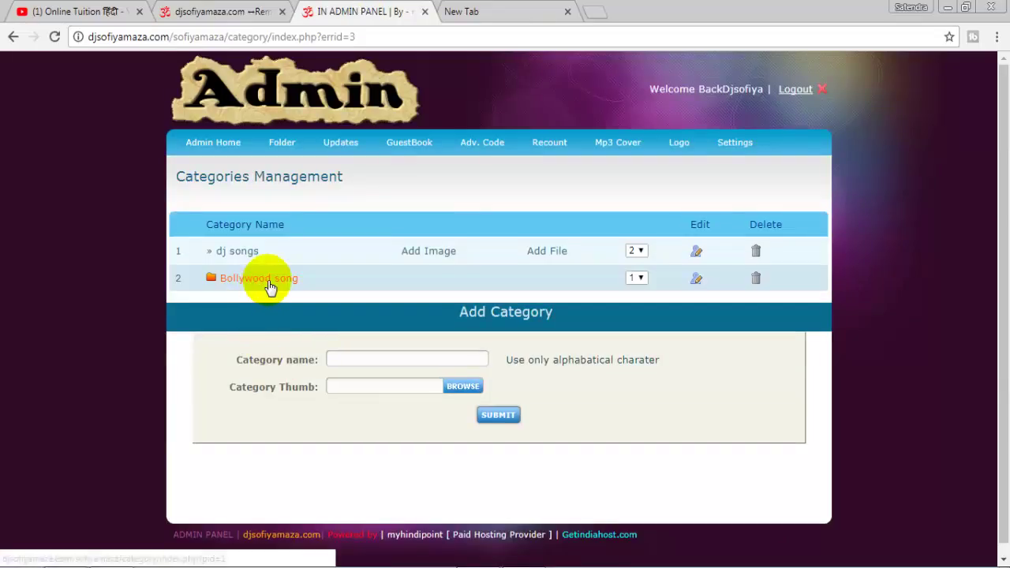
click(182, 11)
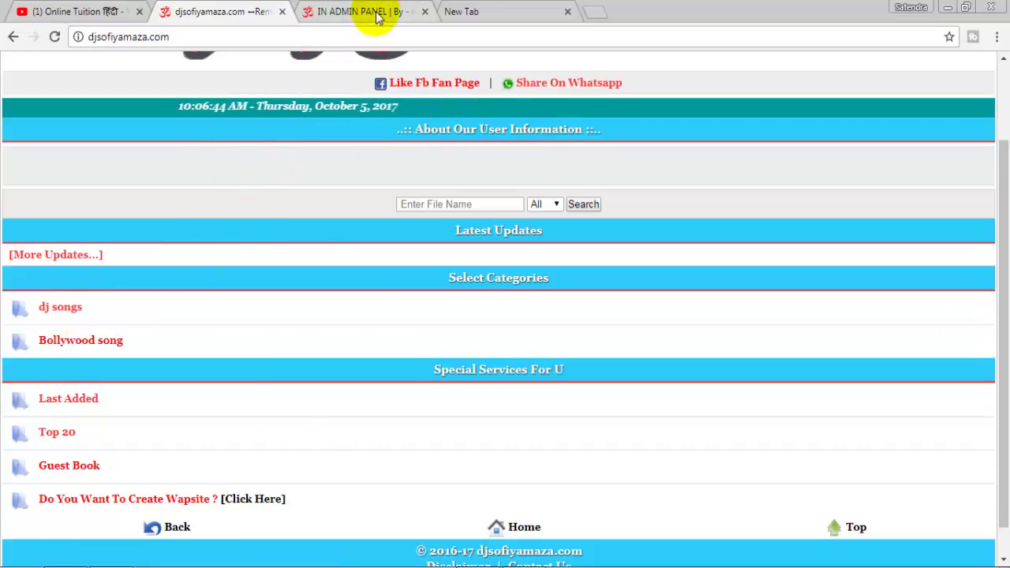
Set the Bollywood song category's order number to 2 and reload the public home page to check the category order.
click(323, 13)
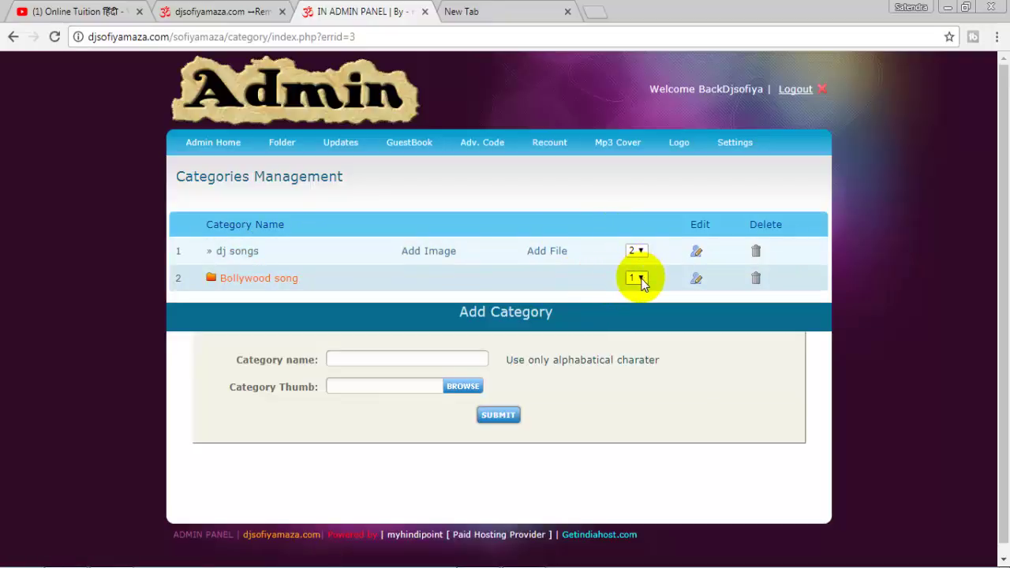
click(640, 251)
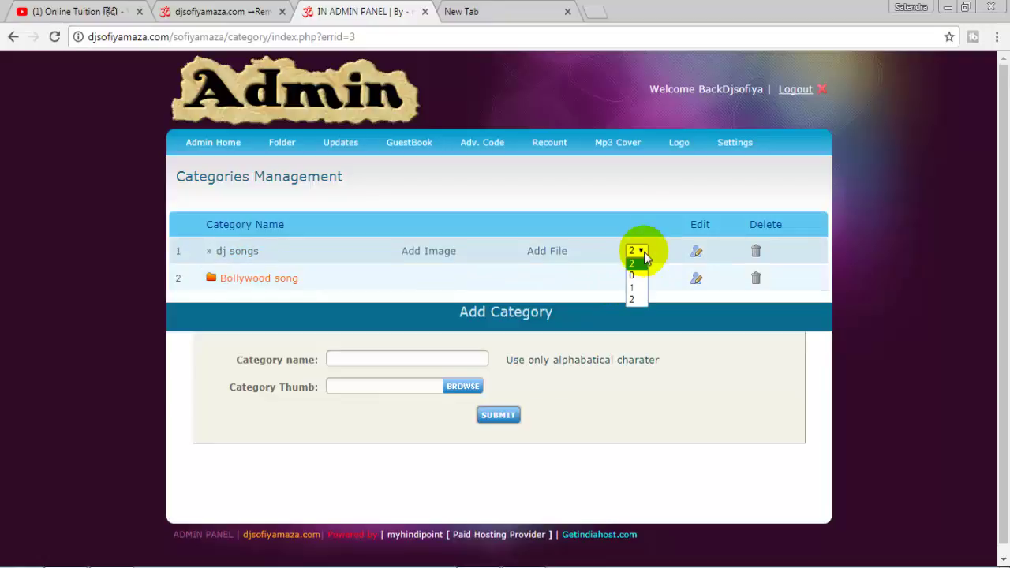
click(637, 278)
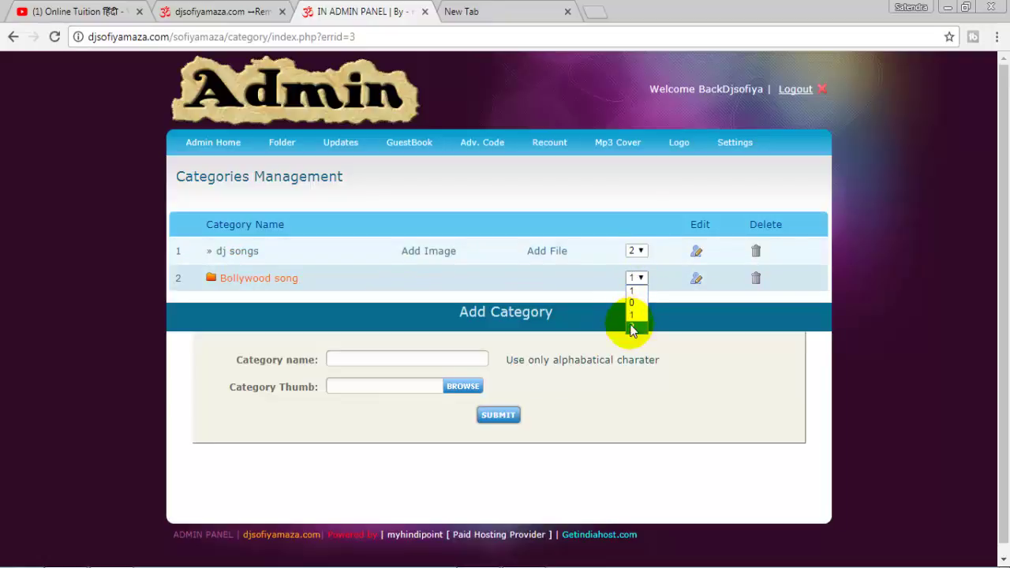
click(631, 325)
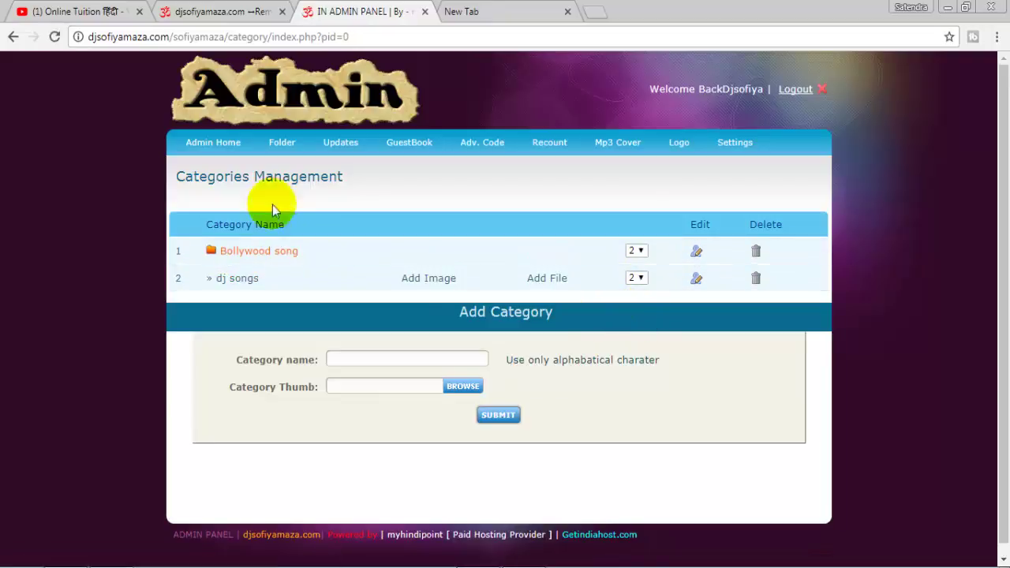
click(251, 12)
click(55, 37)
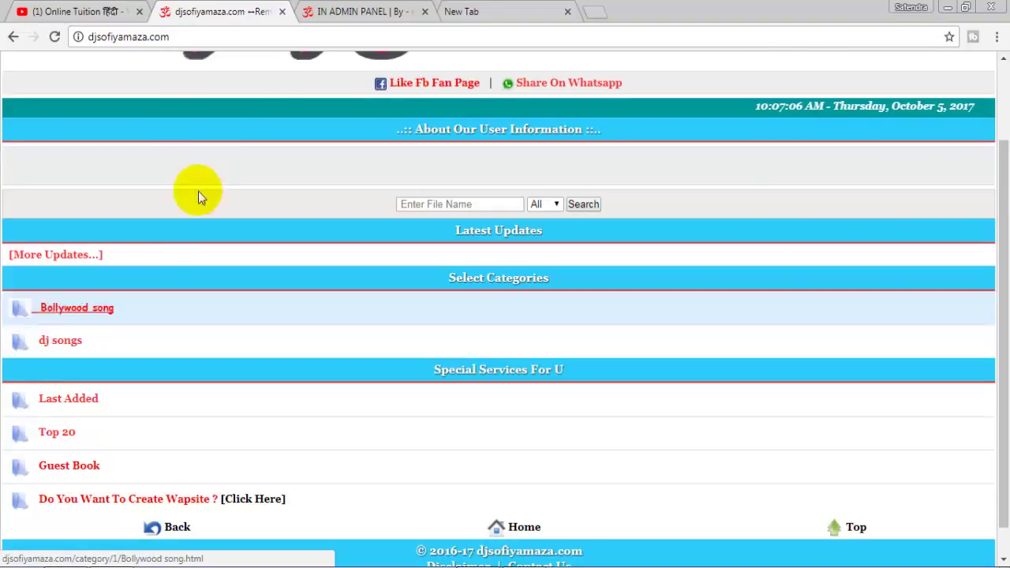
Open the form for adding a file to the dj songs category and activate its field for uploading from a URL.
click(355, 12)
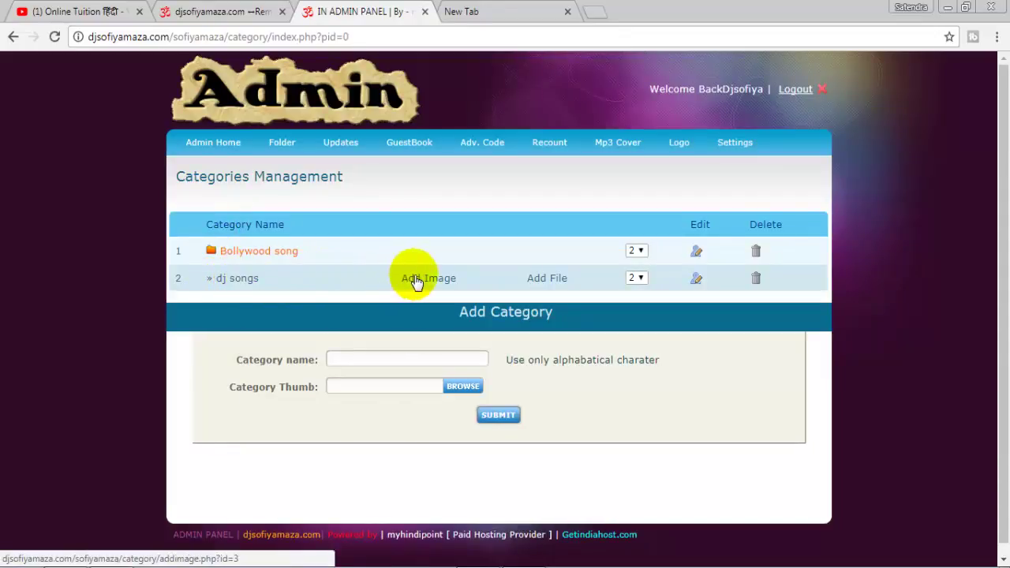
click(554, 279)
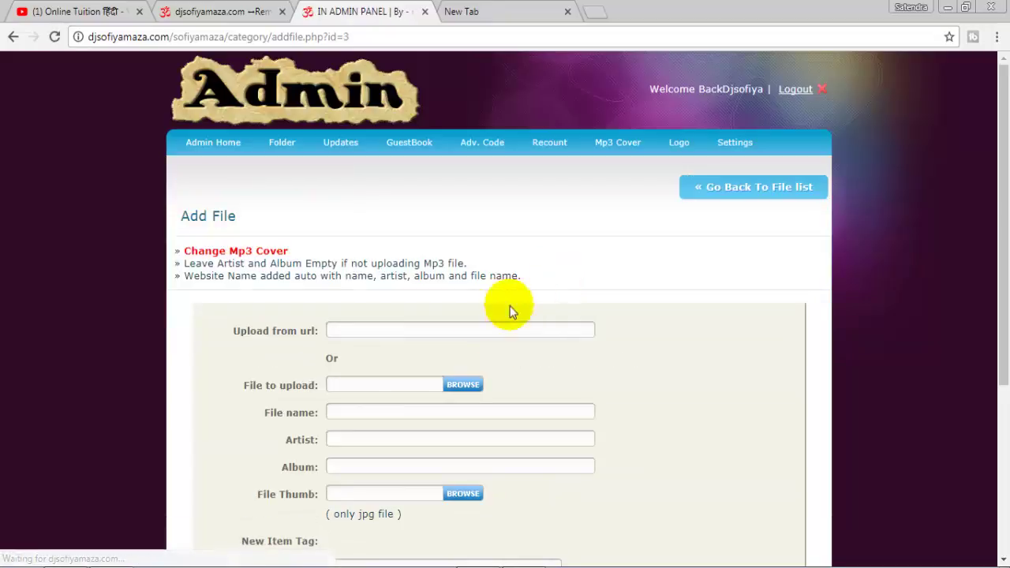
click(434, 333)
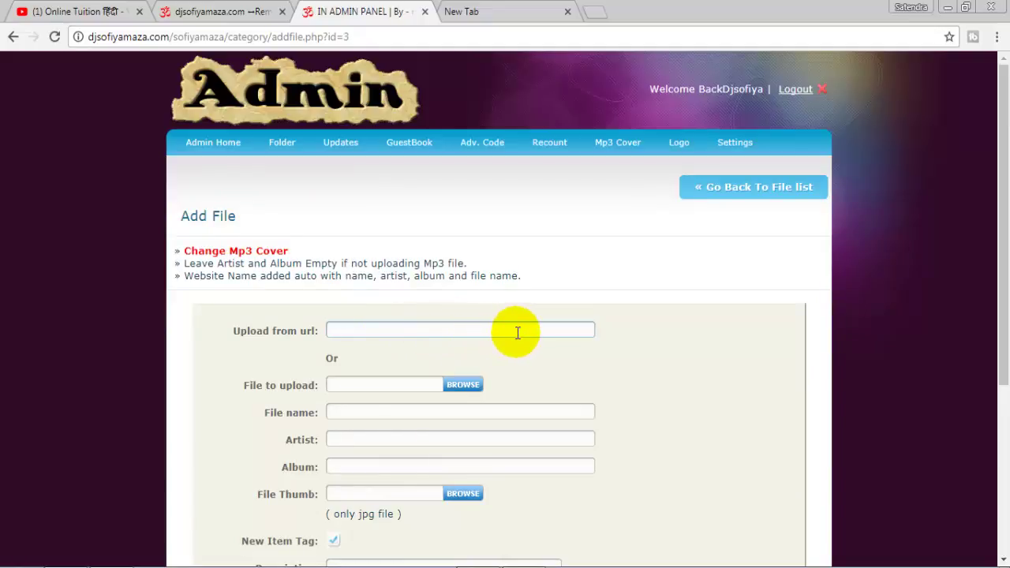
Load the dubauliwap.tk music site in the empty browser tab.
click(522, 11)
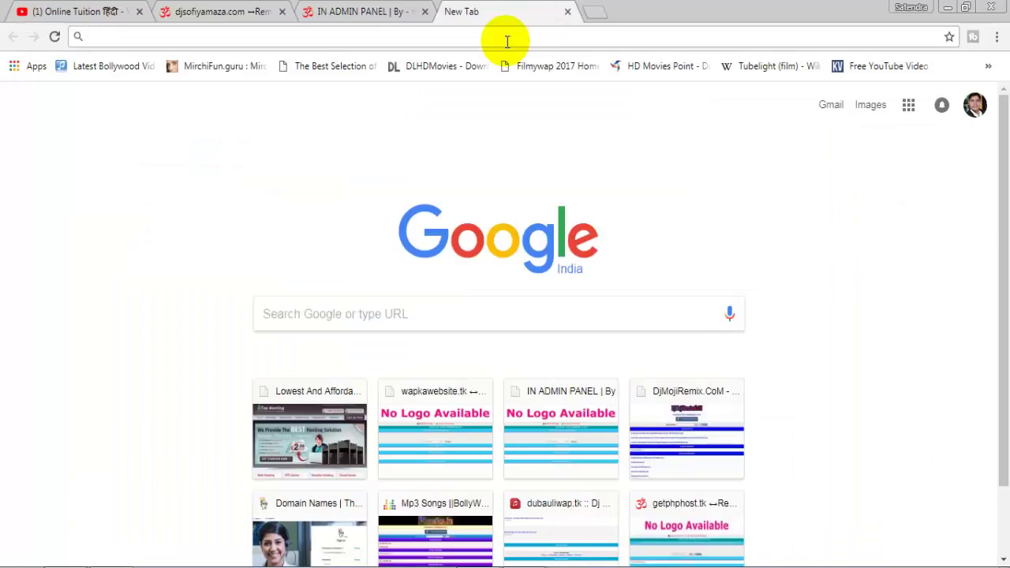
text(du)
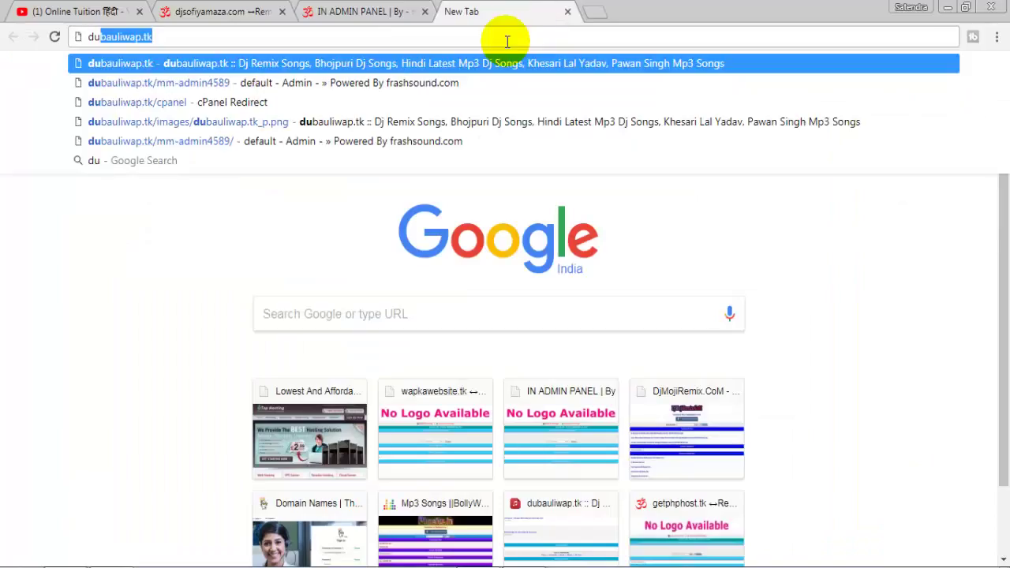
key(Return)
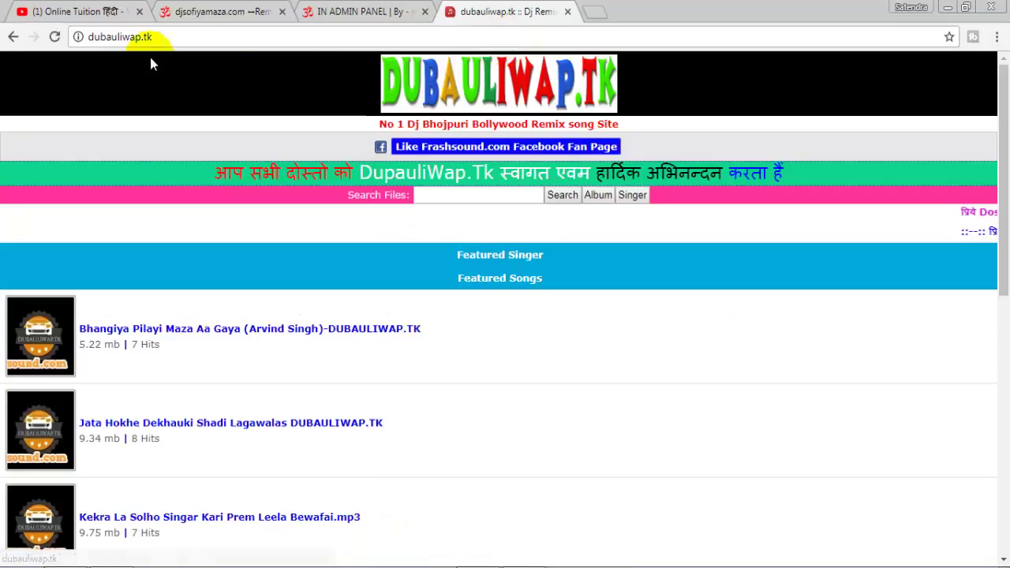
click(239, 122)
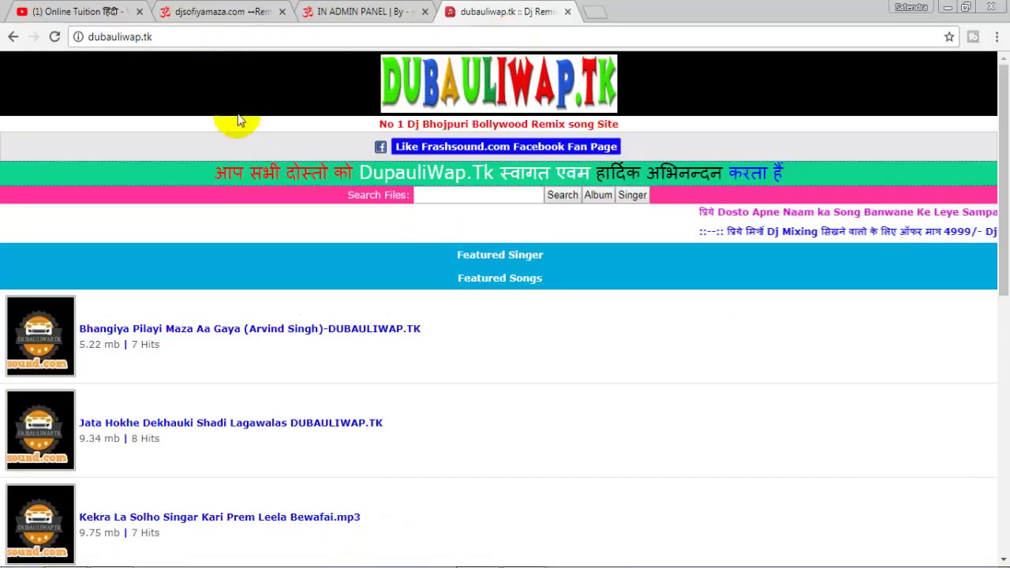
Open the direct mp3 file of the song Mehandi Hath Lagai Ho Ban Gailu Tu Parai from the Featured Songs.
scroll(361, 347, down, 1)
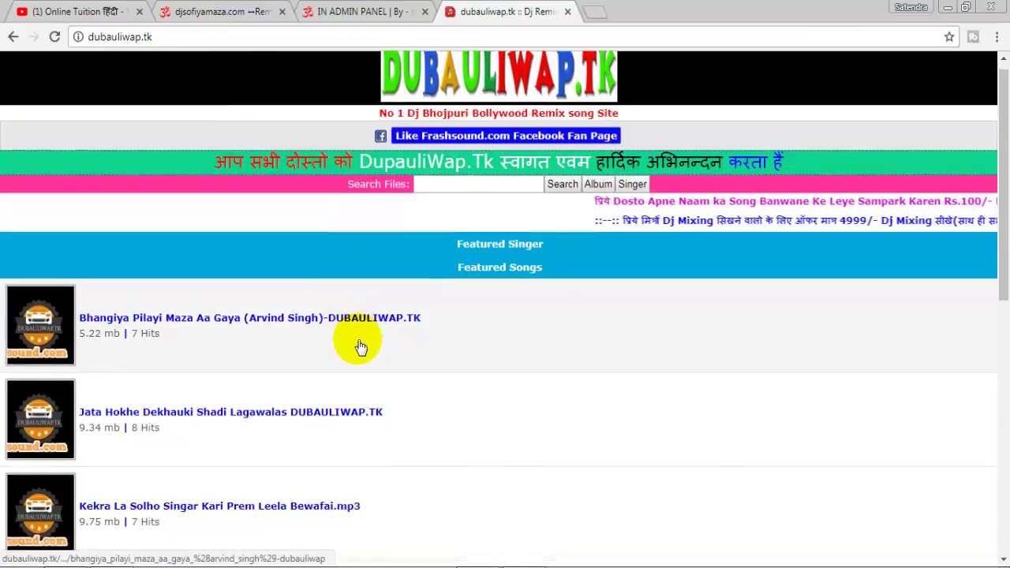
scroll(361, 347, down, 6)
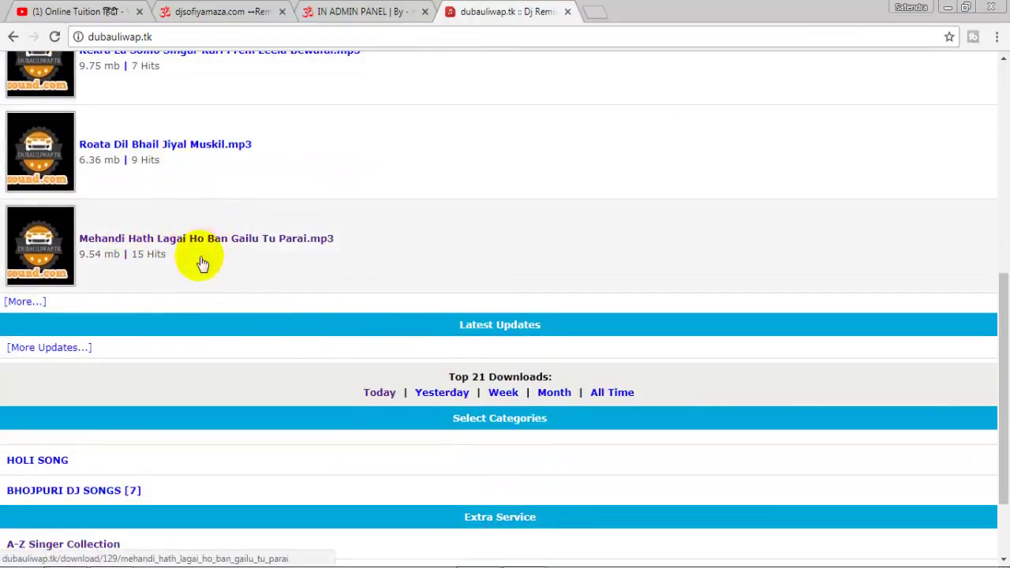
click(181, 238)
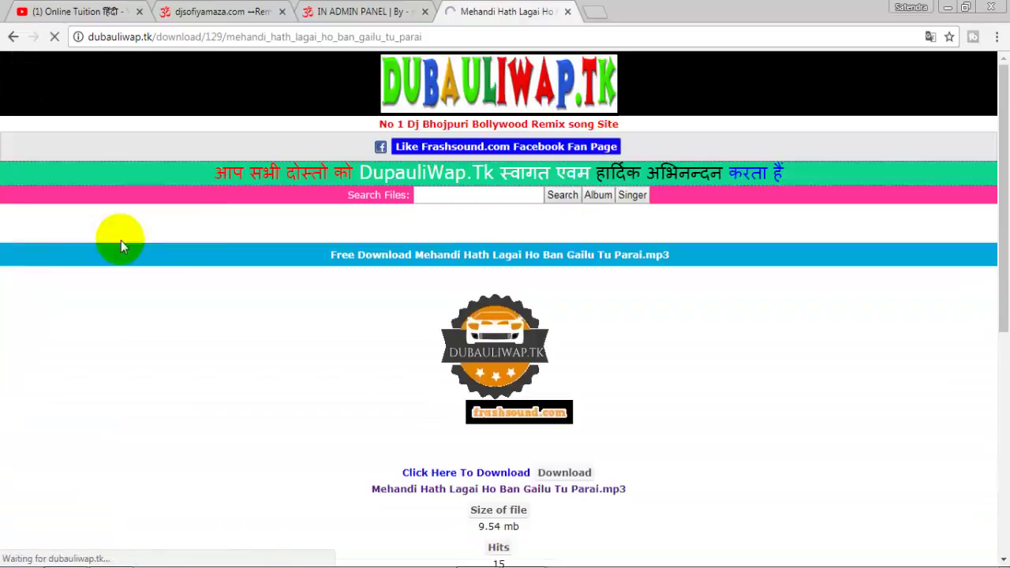
scroll(284, 236, down, 3)
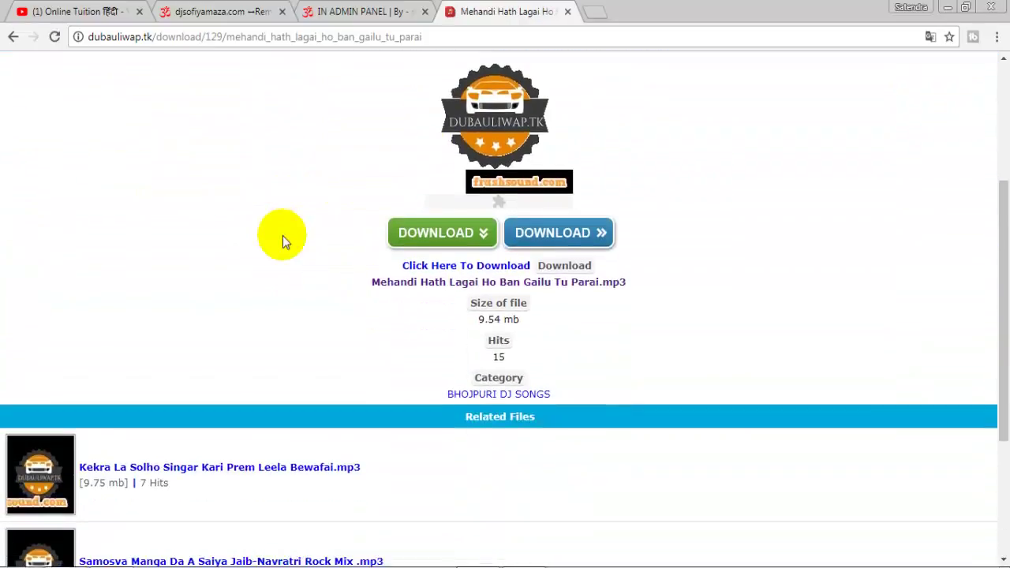
click(416, 285)
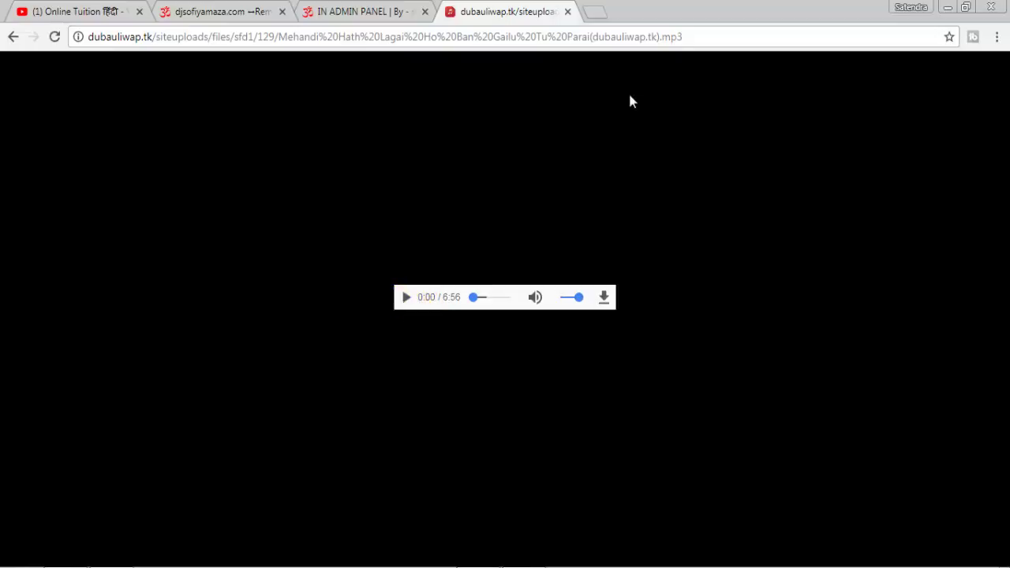
Copy the full web address of the opened mp3 file.
click(694, 38)
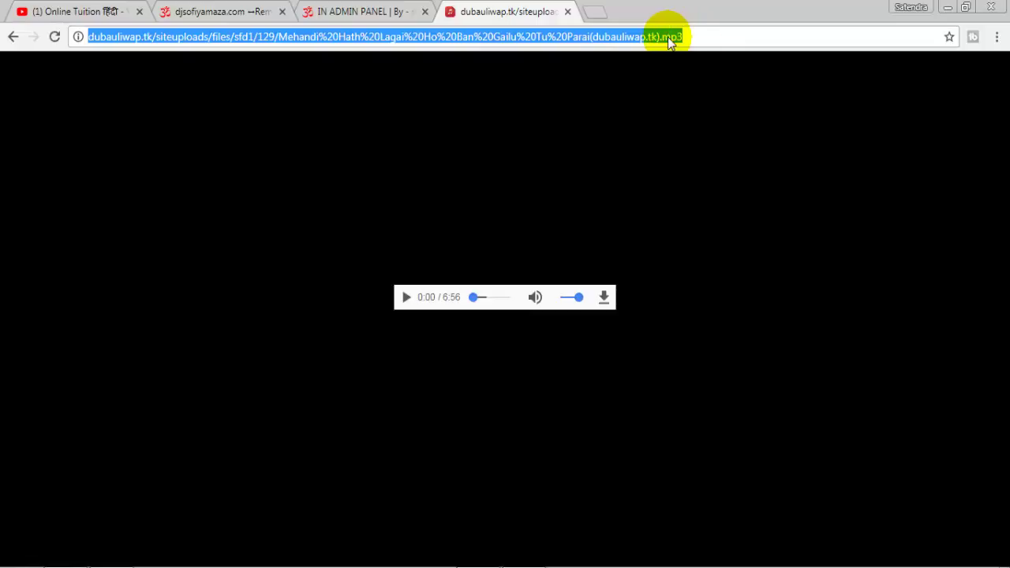
right_click(605, 300)
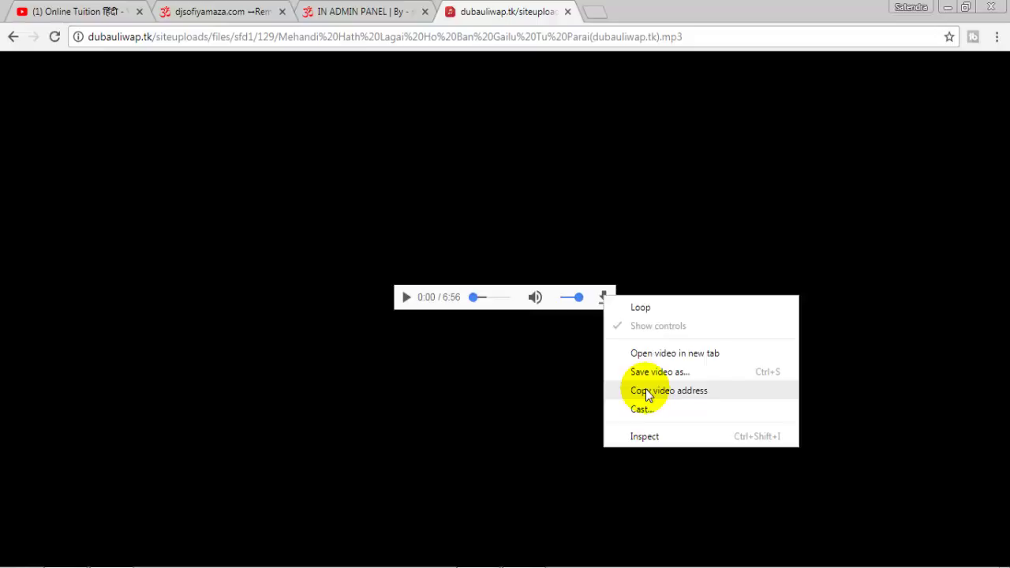
click(687, 35)
click(691, 37)
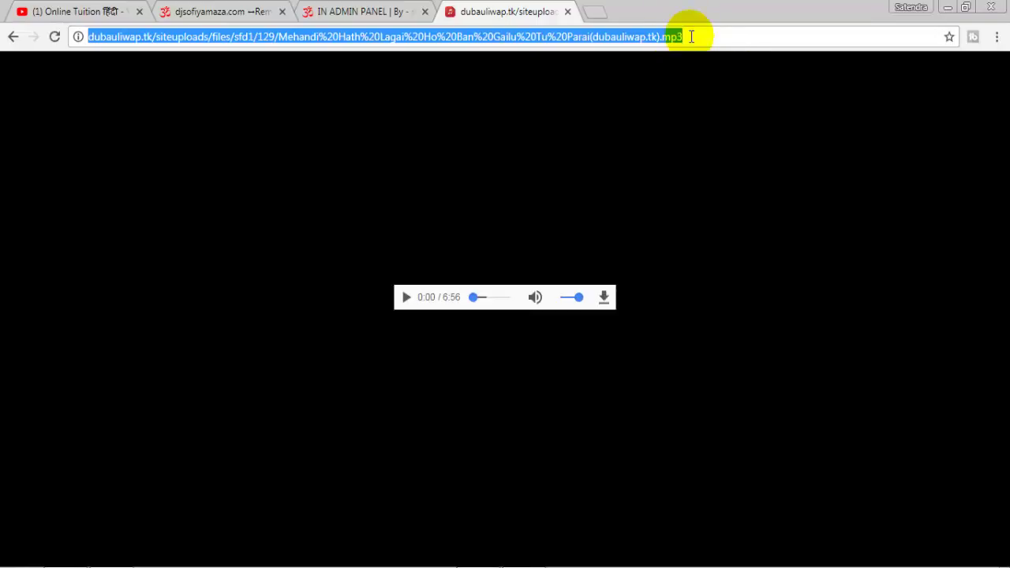
right_click(634, 36)
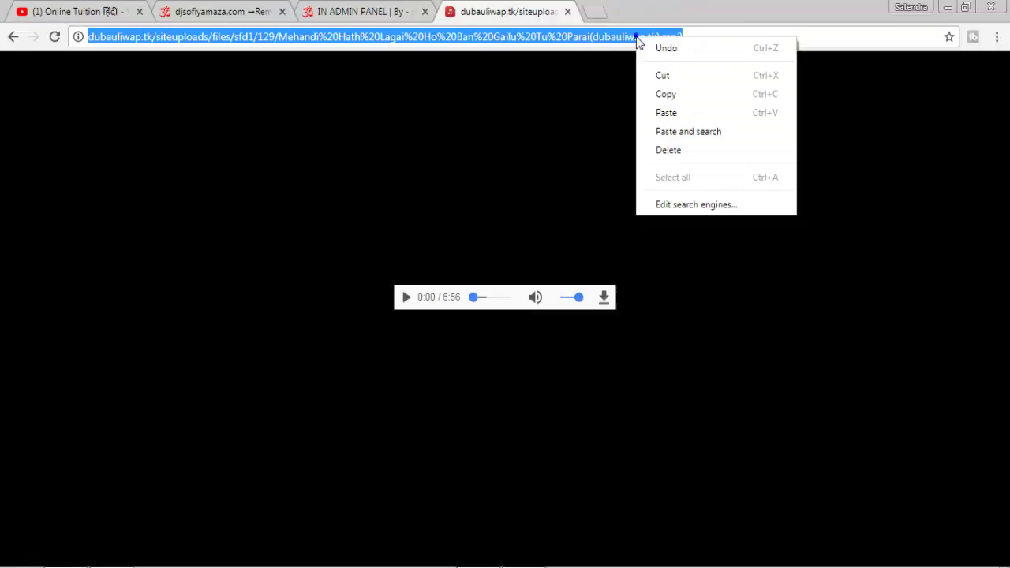
click(666, 95)
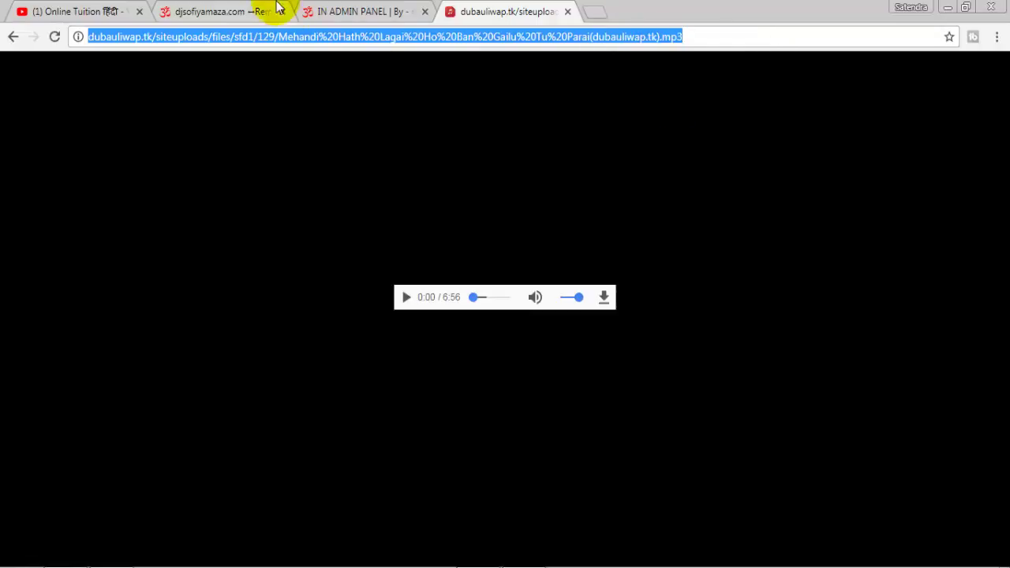
Paste the copied mp3 address as the upload URL in the admin panel's Add File form.
click(352, 9)
click(394, 328)
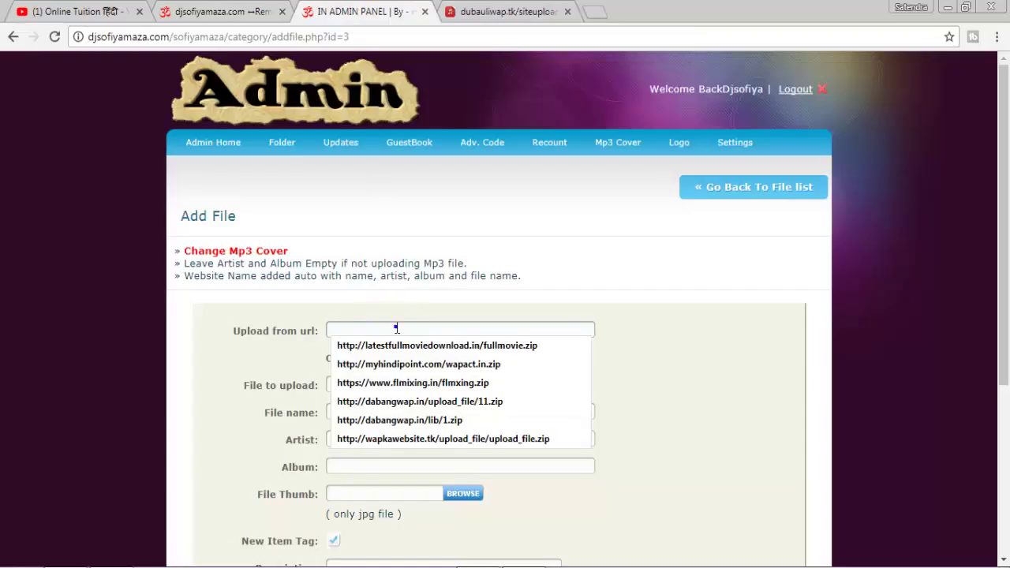
right_click(396, 328)
click(446, 418)
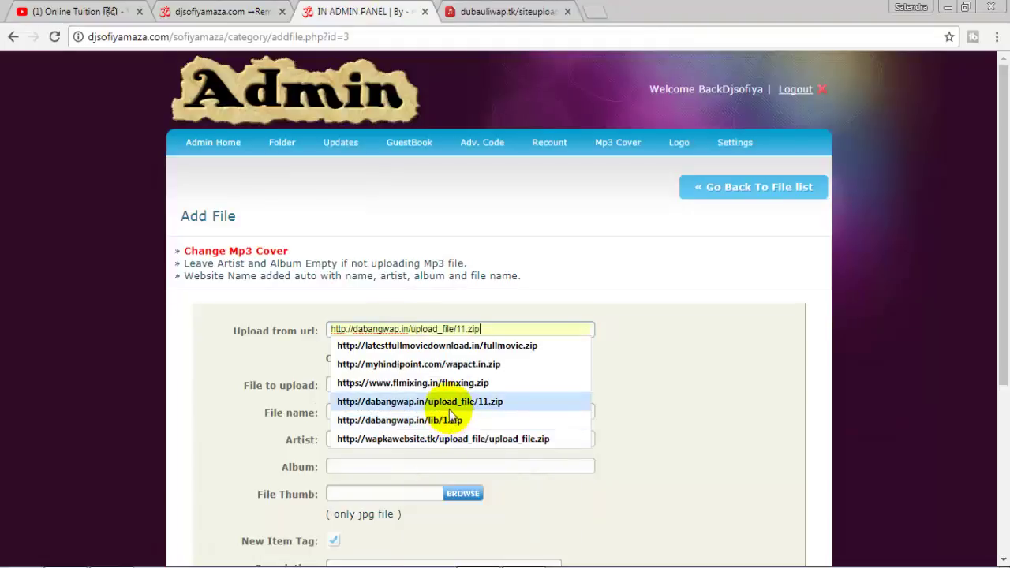
click(689, 339)
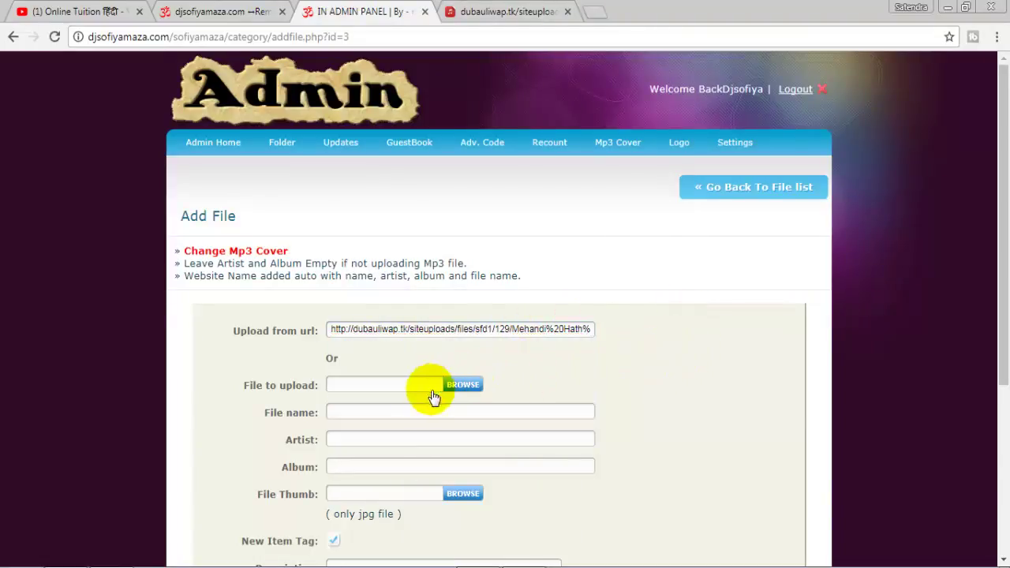
Set the song's album to "dj songs", leaving the file name and artist empty.
scroll(339, 388, down, 1)
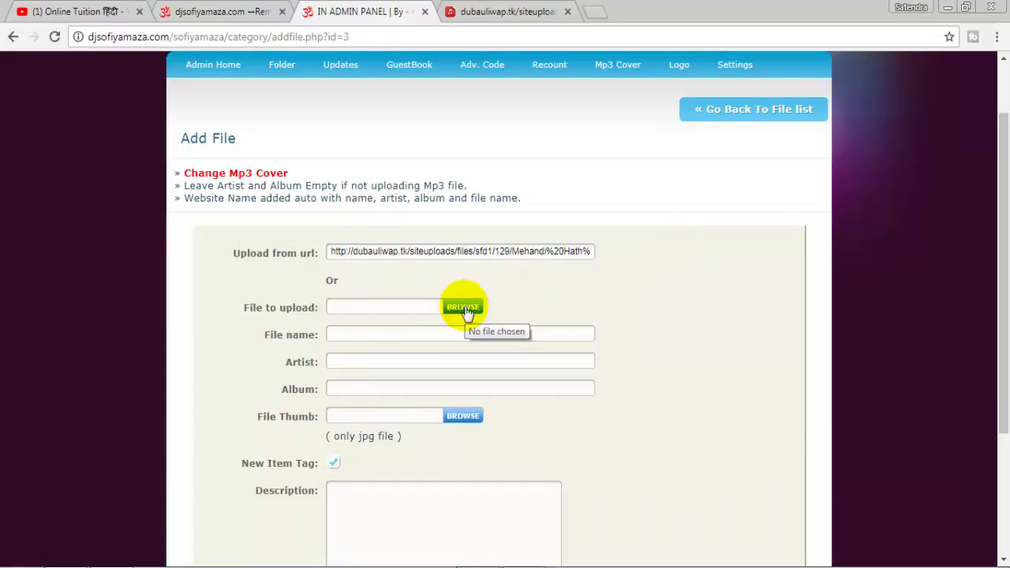
click(402, 335)
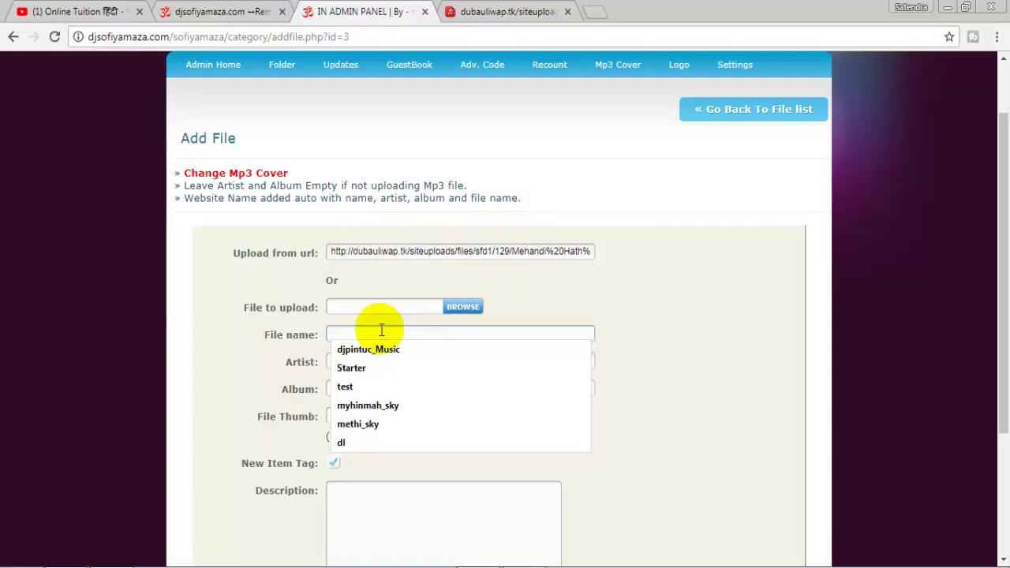
click(692, 314)
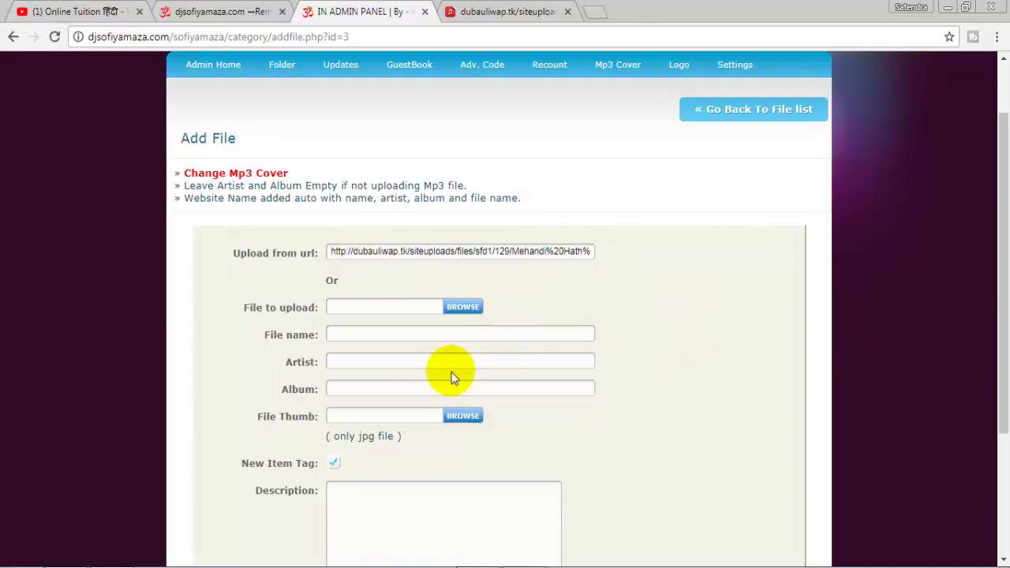
click(389, 362)
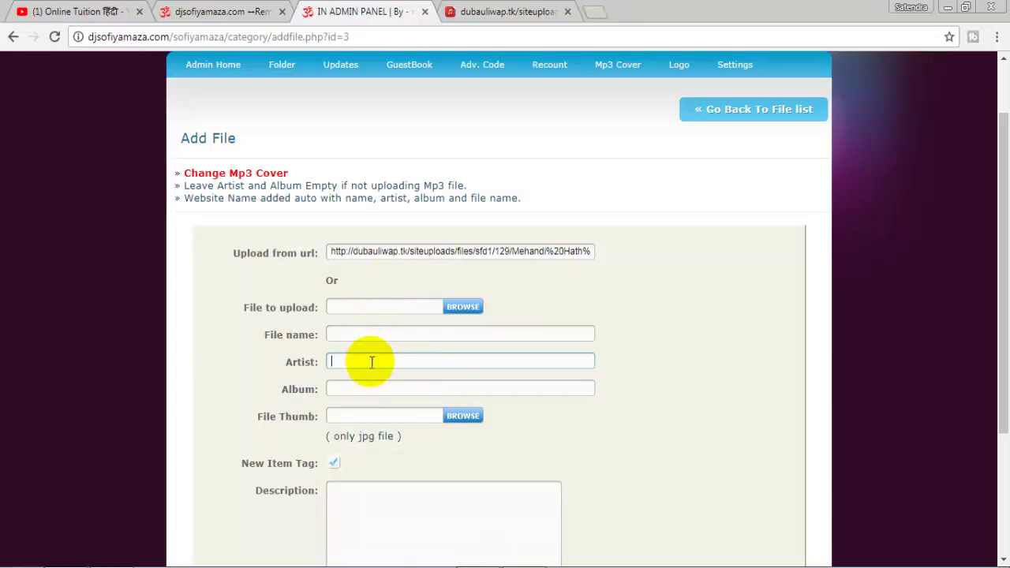
click(361, 389)
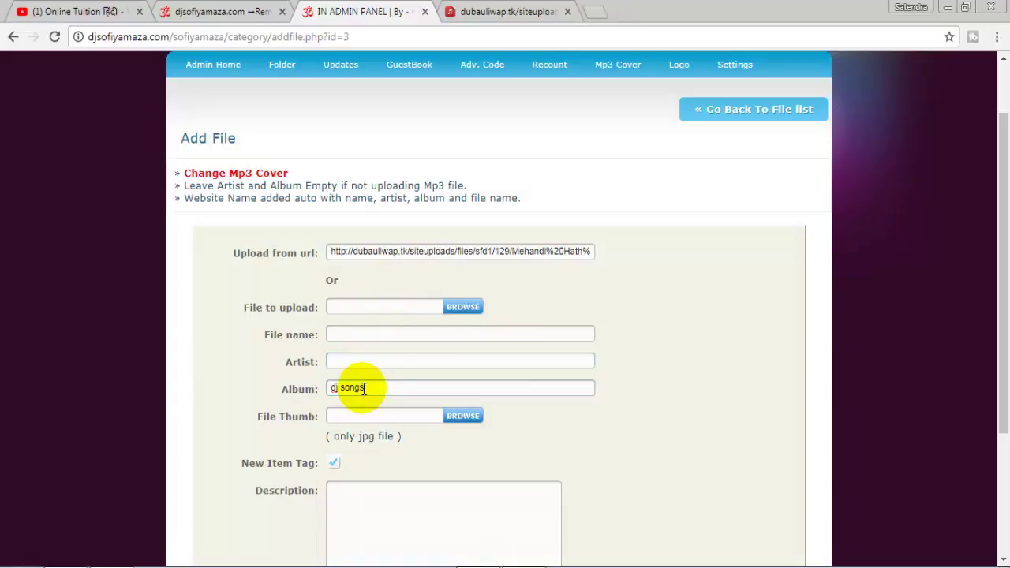
Choose the coollogo_com-27654362 image from the Downloads folder as the song's file thumbnail.
click(379, 418)
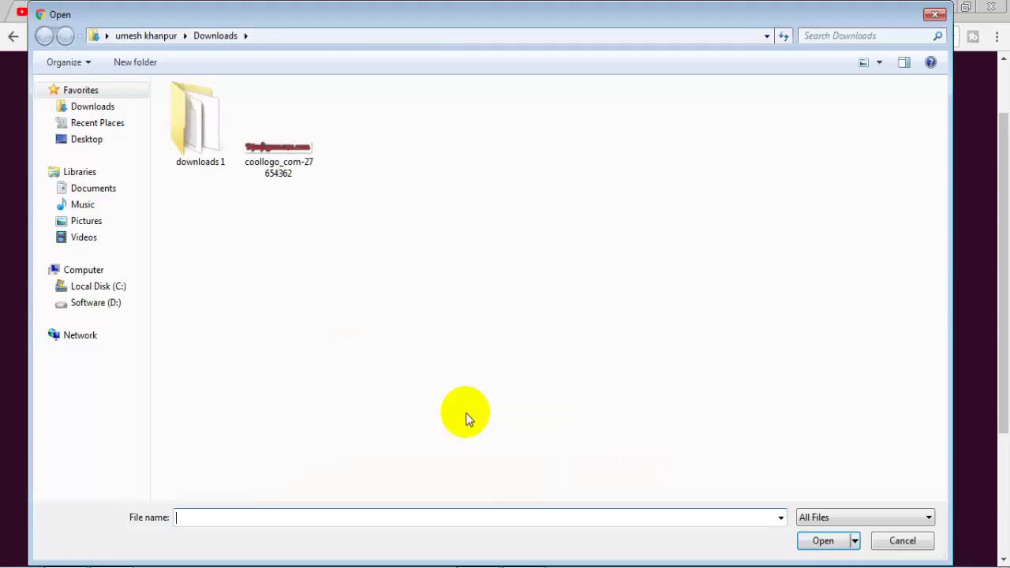
click(278, 157)
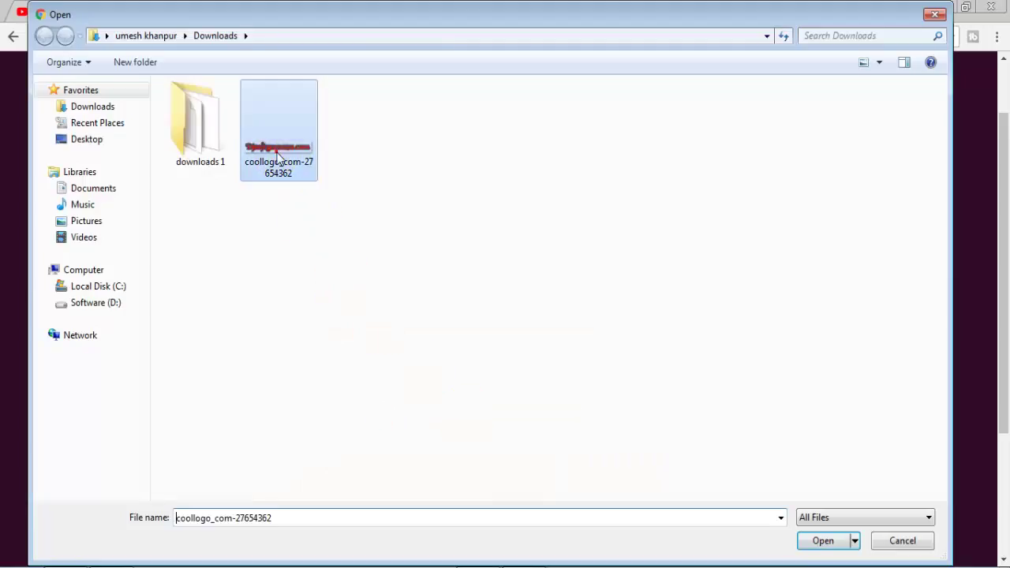
click(823, 540)
scroll(800, 537, down, 3)
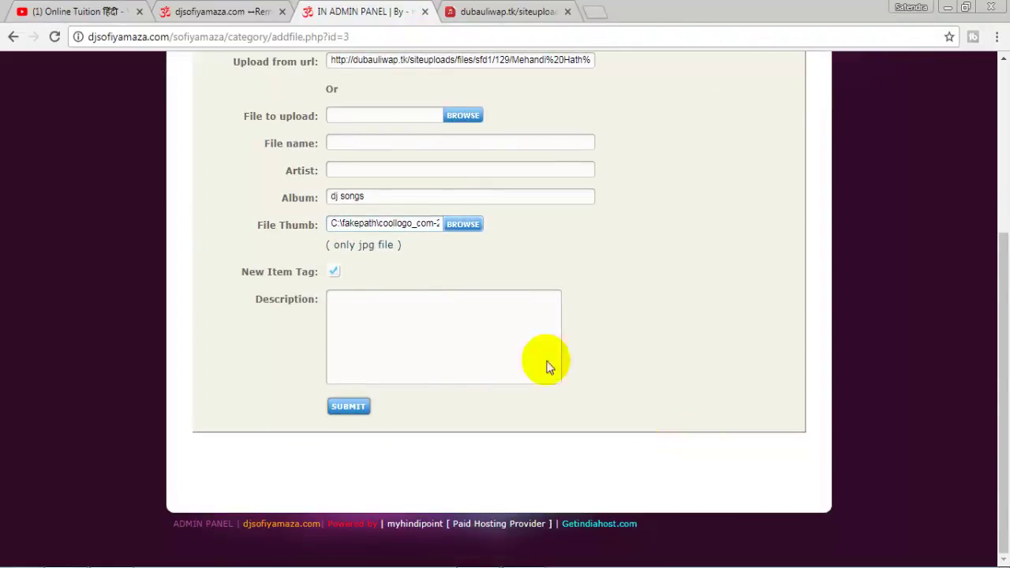
Submit the Add File form with the New Item Tag enabled and the description empty.
click(335, 274)
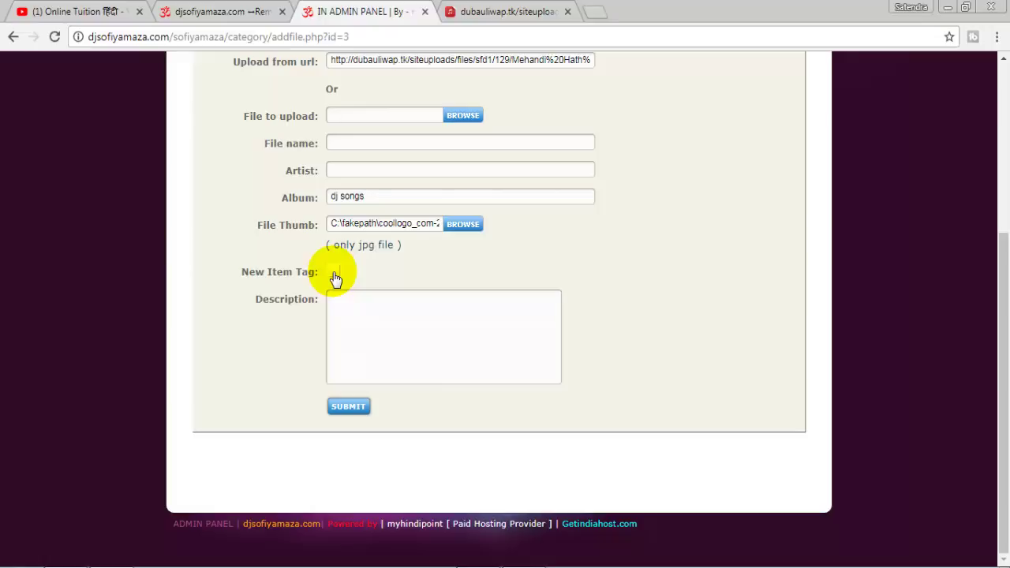
click(334, 273)
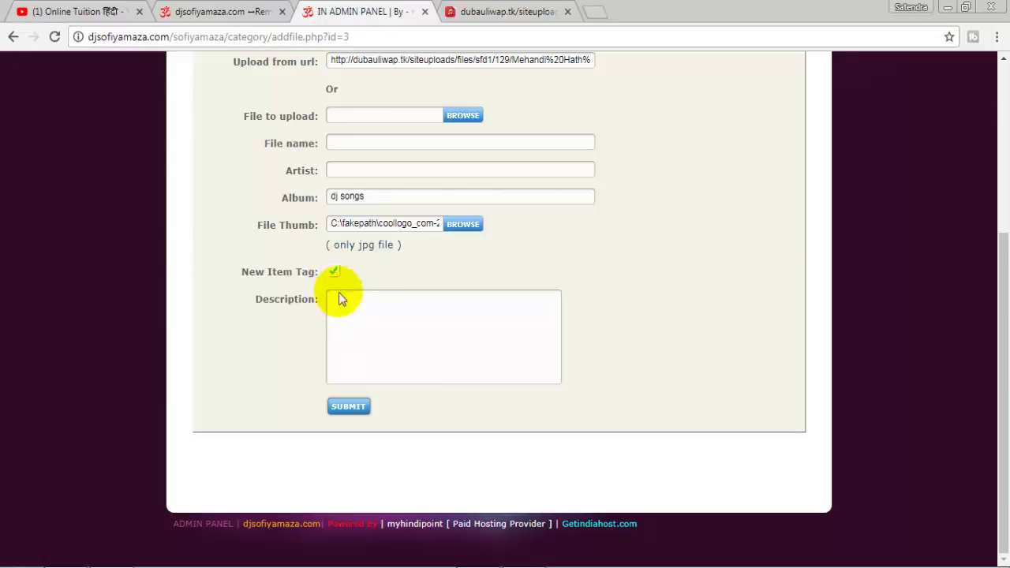
click(424, 319)
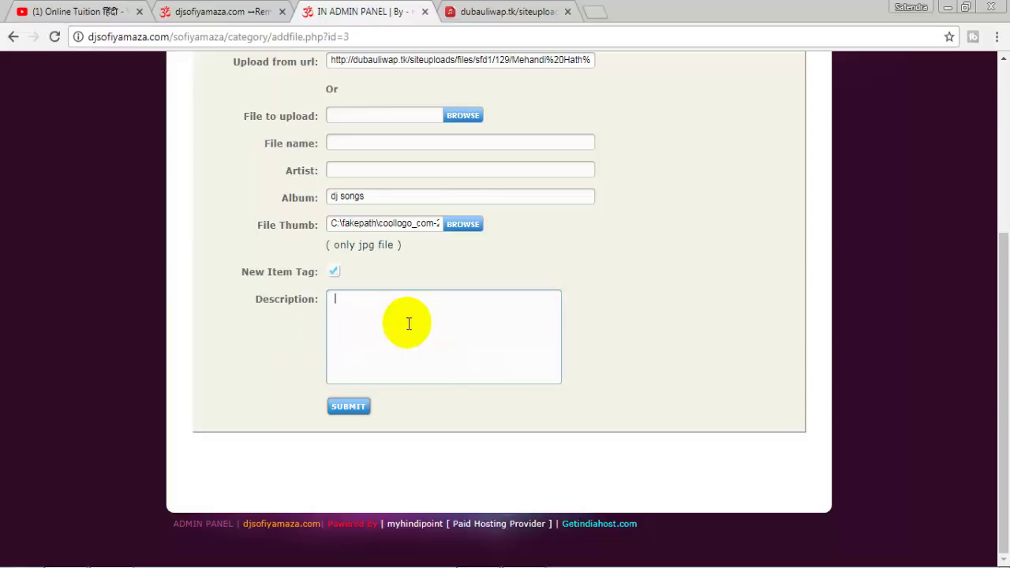
click(355, 411)
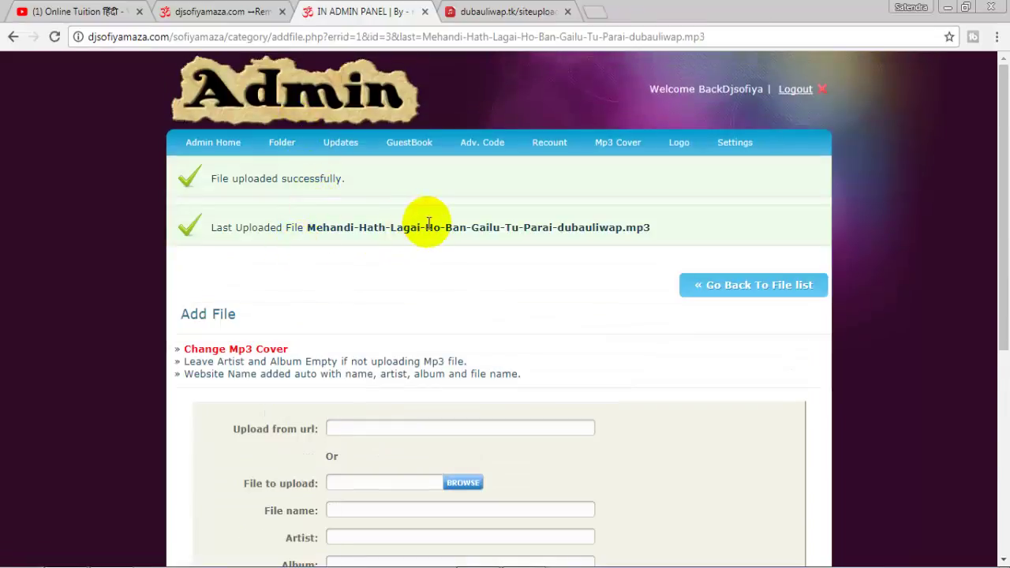
Check the uploaded song in the admin panel's dj songs category and open its download page on the reloaded public site.
click(285, 152)
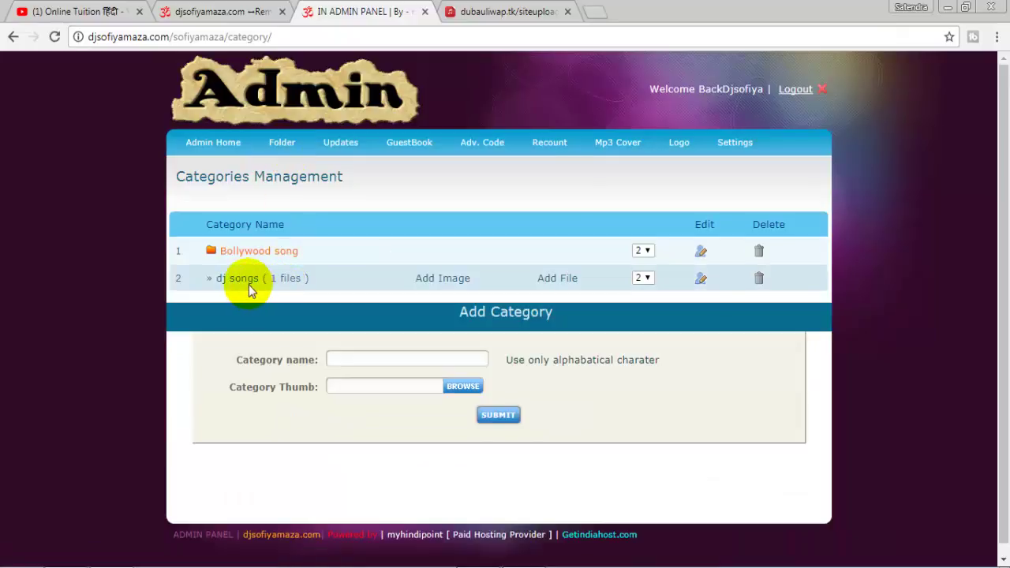
click(237, 278)
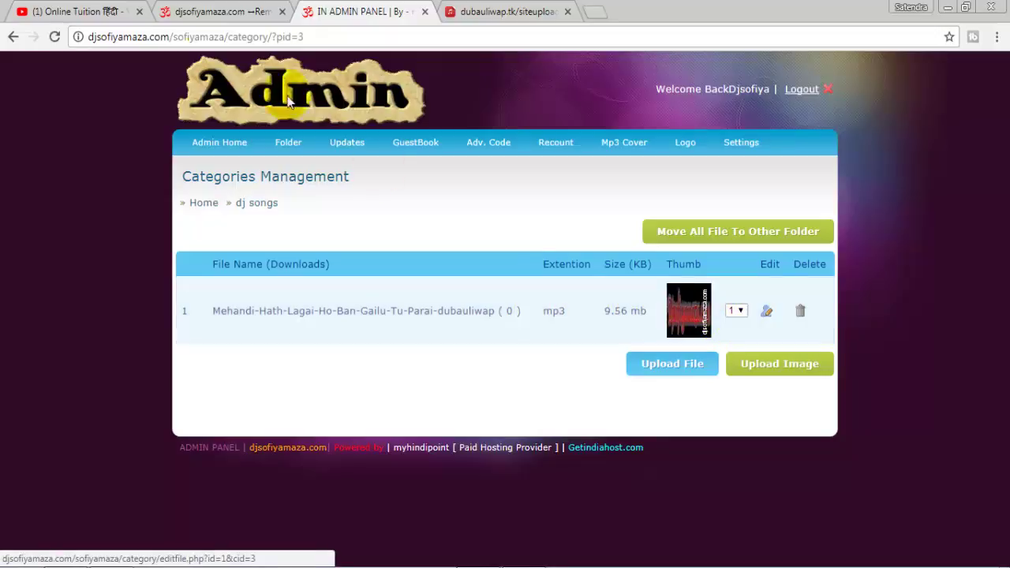
click(213, 11)
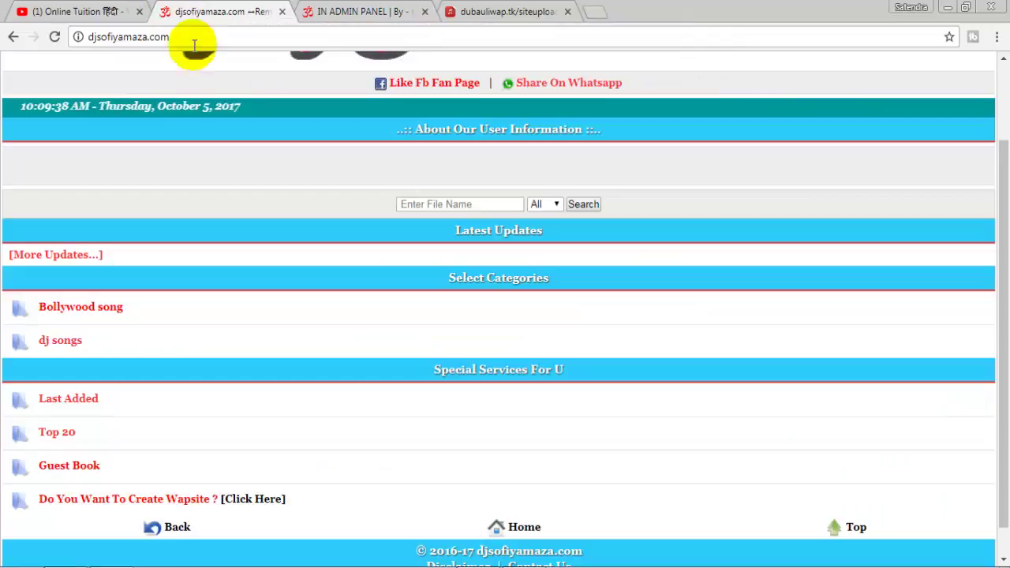
click(57, 43)
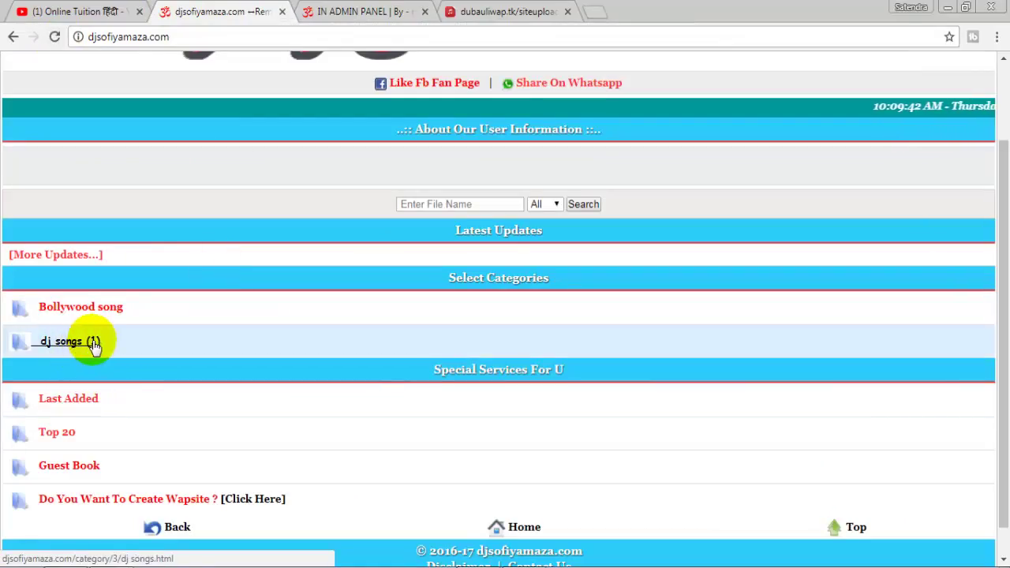
click(71, 346)
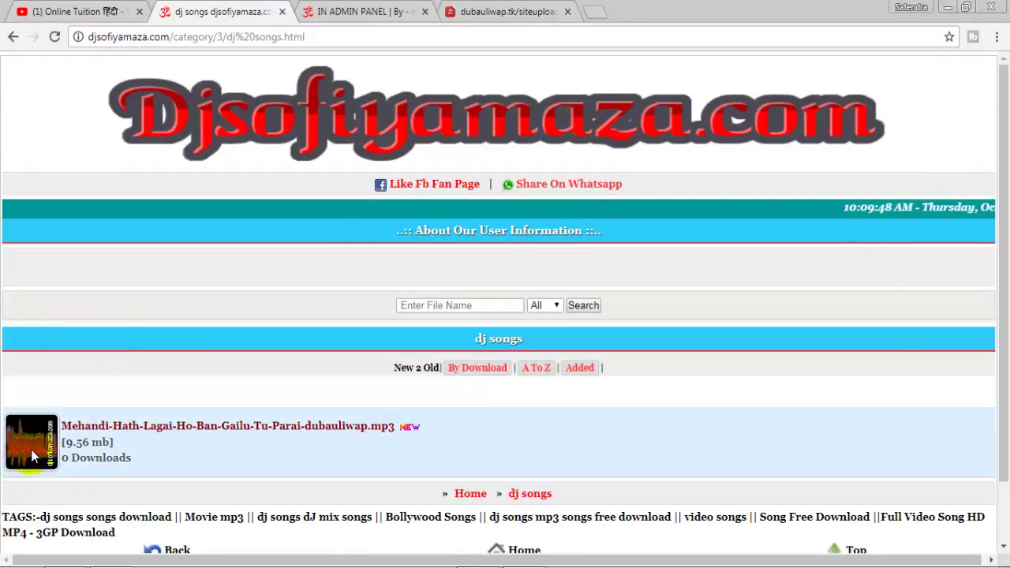
click(142, 430)
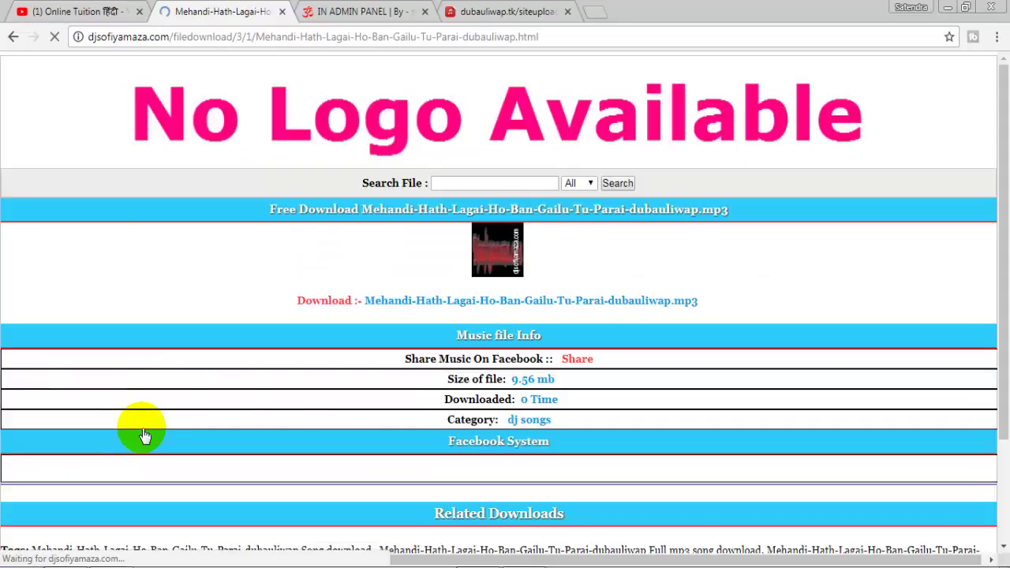
Open the uploaded mp3 from its download page, examine the site name in its file address, and return to the song's page.
click(440, 308)
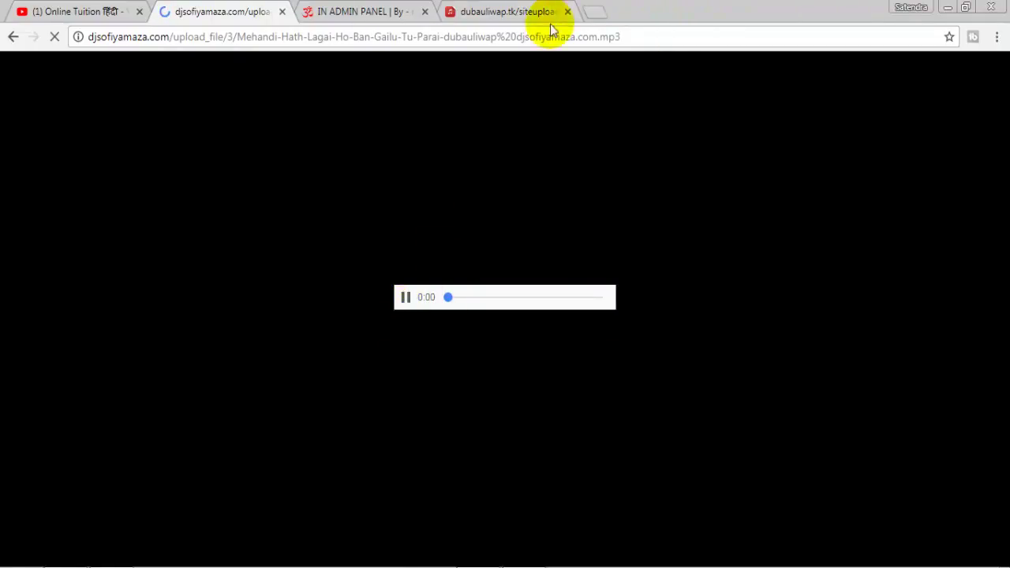
drag(517, 36, 594, 36)
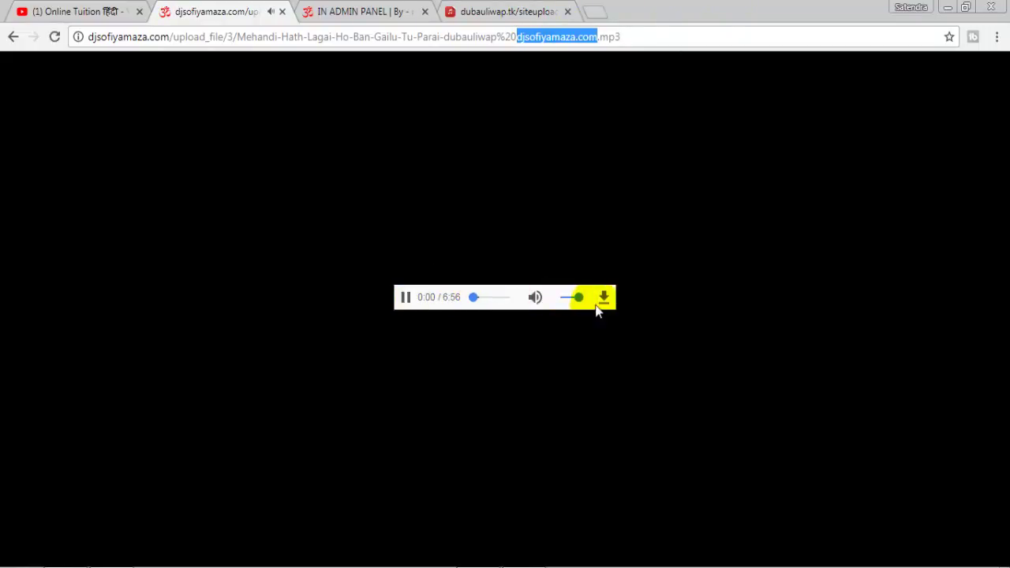
click(604, 299)
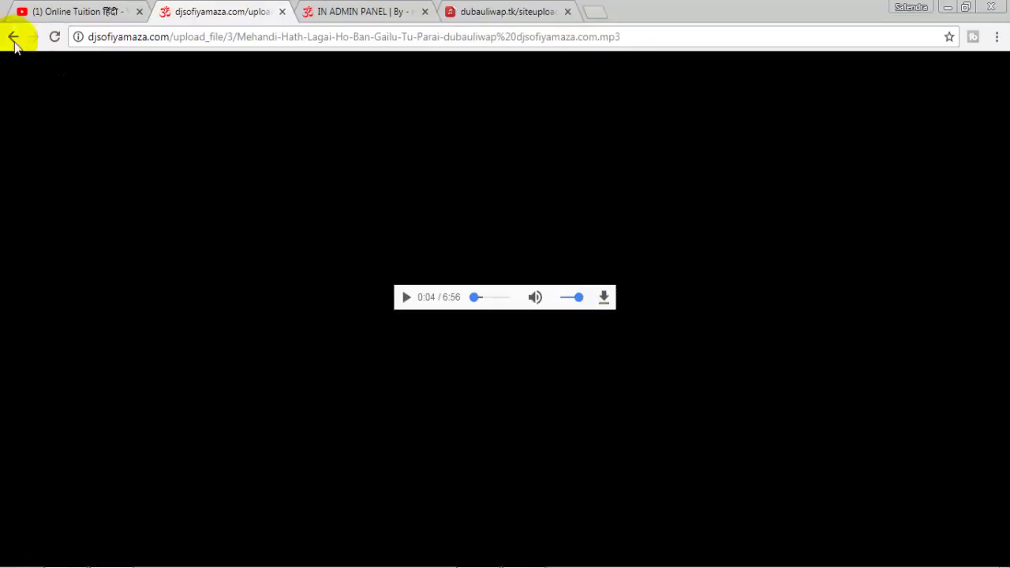
click(12, 38)
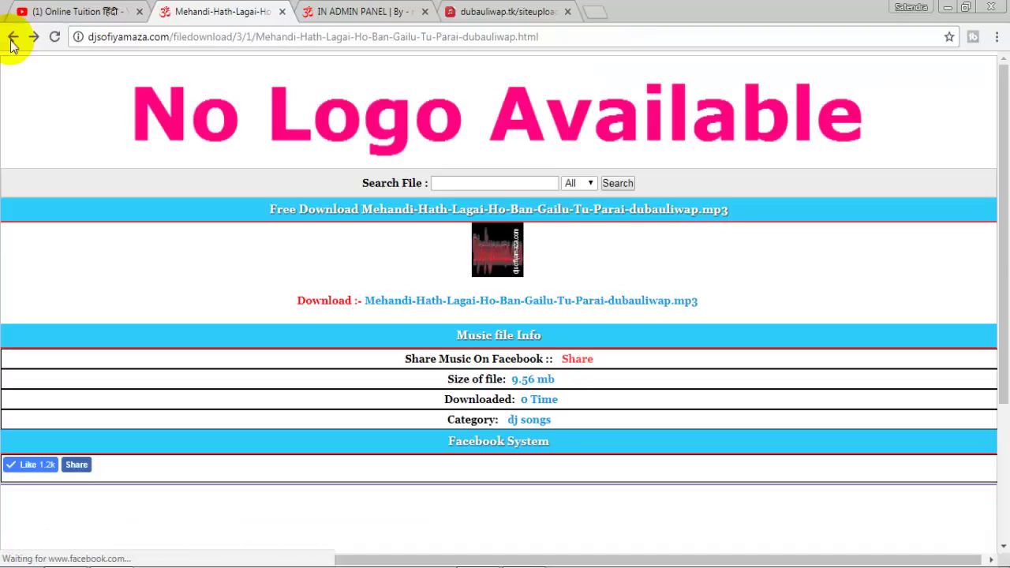
Return to the dubauliwap.tk home page and open the download page of Roata Dil Bhail Jiyal Muskil.mp3.
click(13, 38)
click(363, 12)
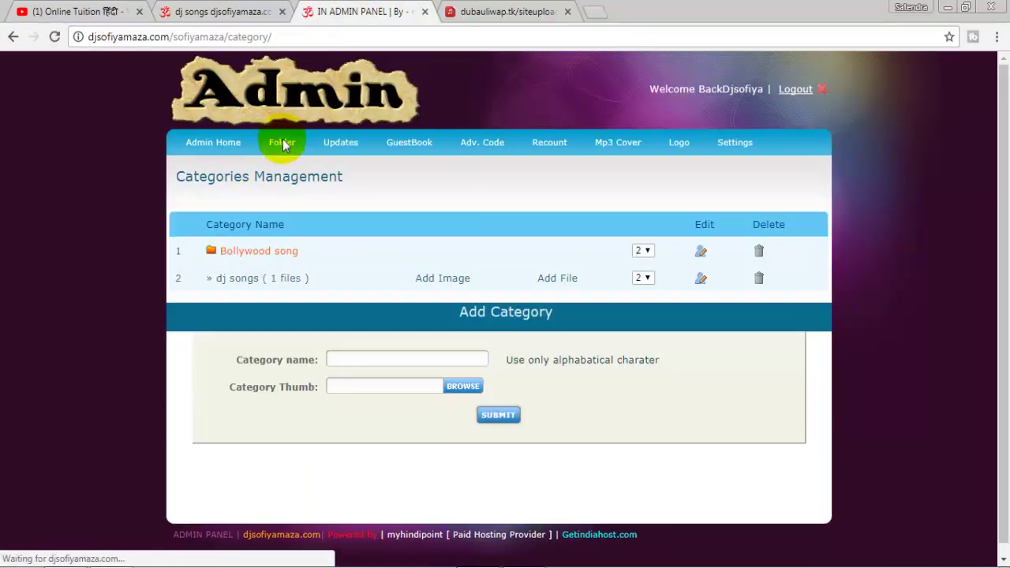
click(481, 11)
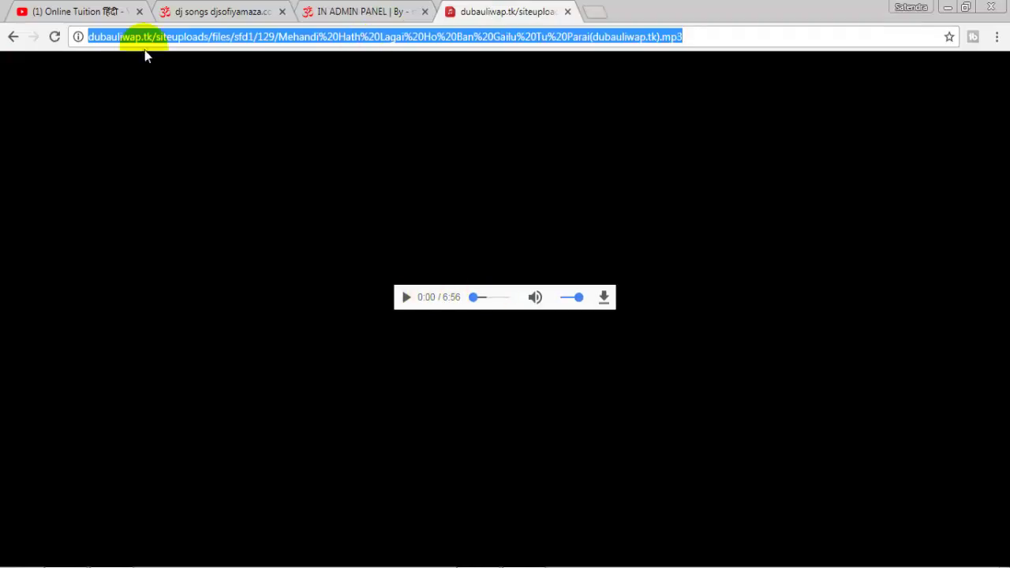
click(13, 37)
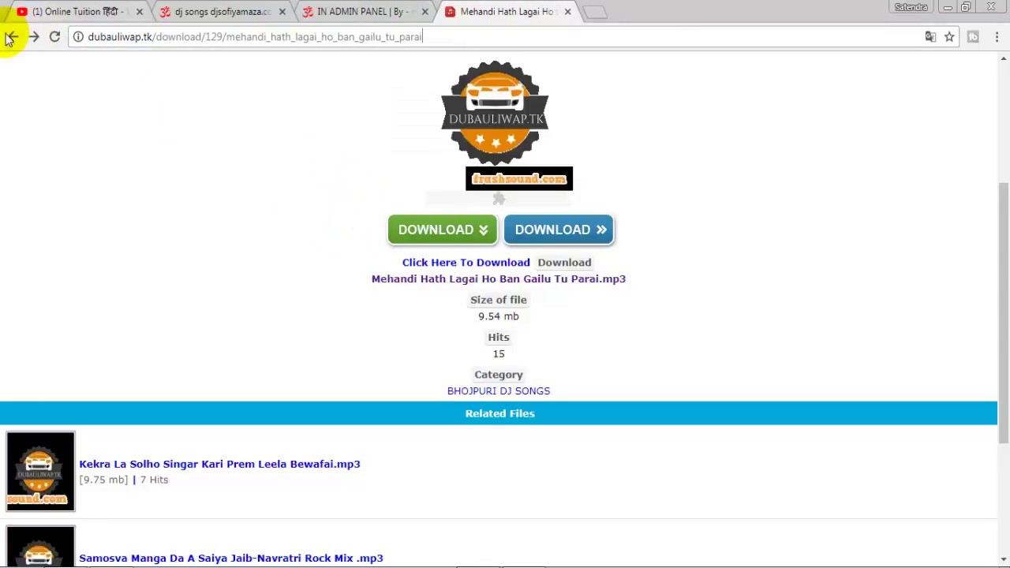
click(11, 37)
scroll(260, 189, down, 2)
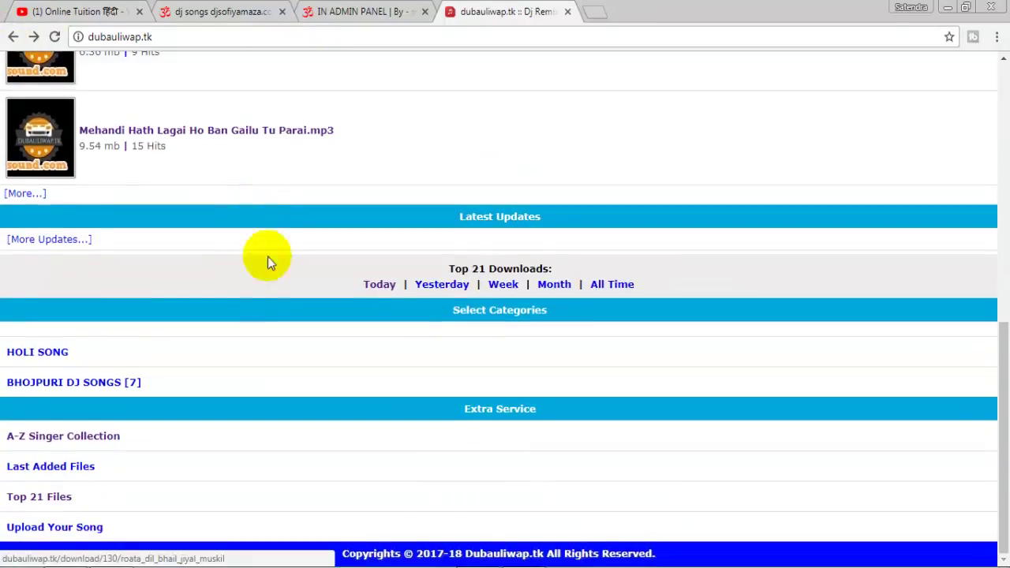
scroll(139, 168, up, 2)
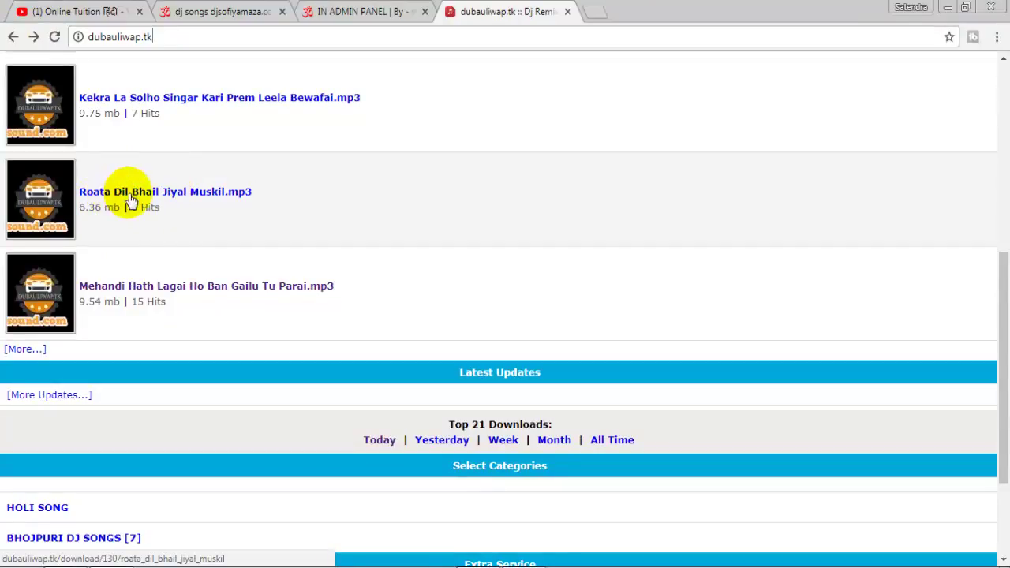
scroll(428, 336, down, 4)
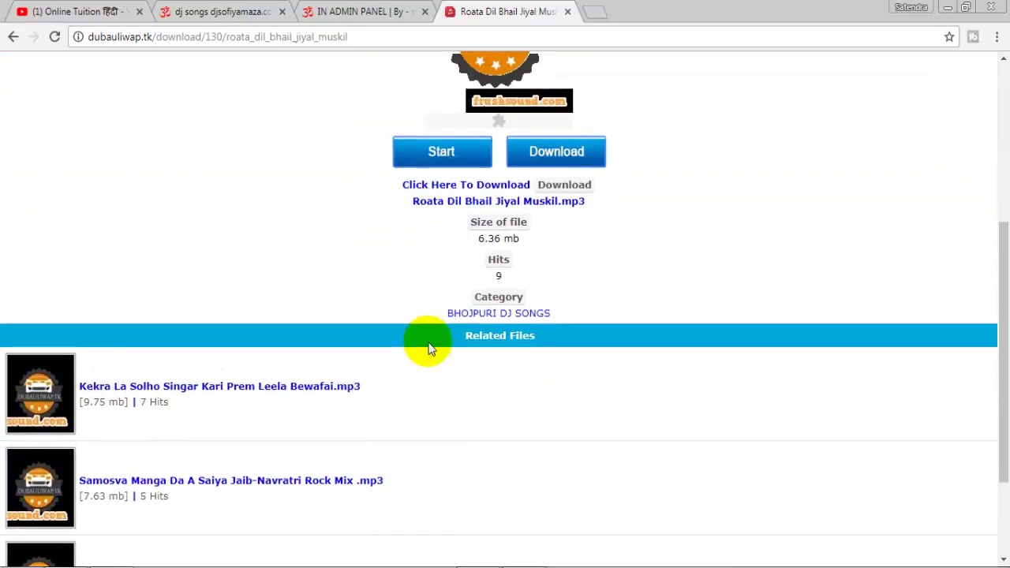
Open Roata Dil Bhail Jiyal Muskil.mp3 in the browser player, download it, and return to its download page.
click(448, 204)
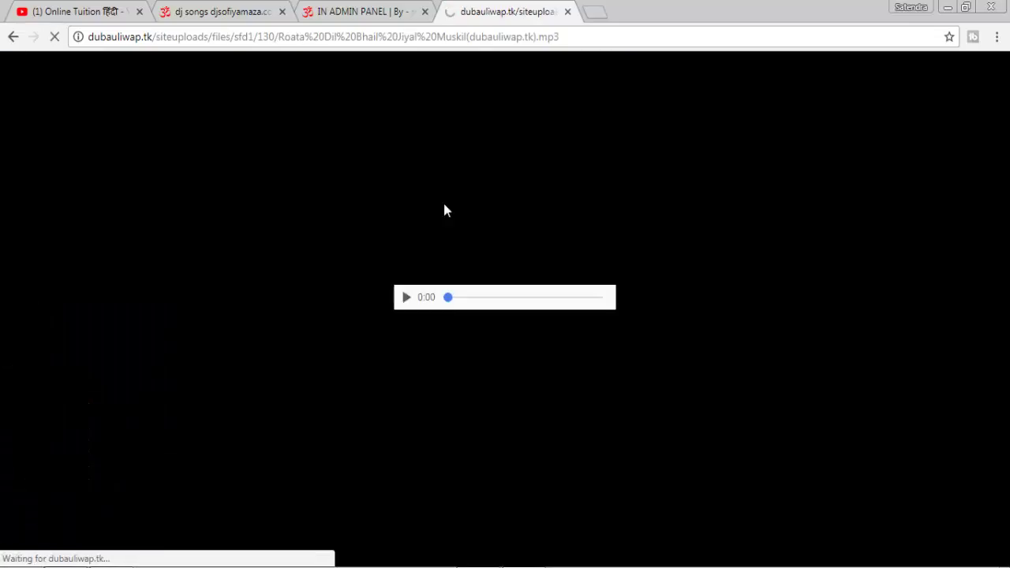
click(406, 297)
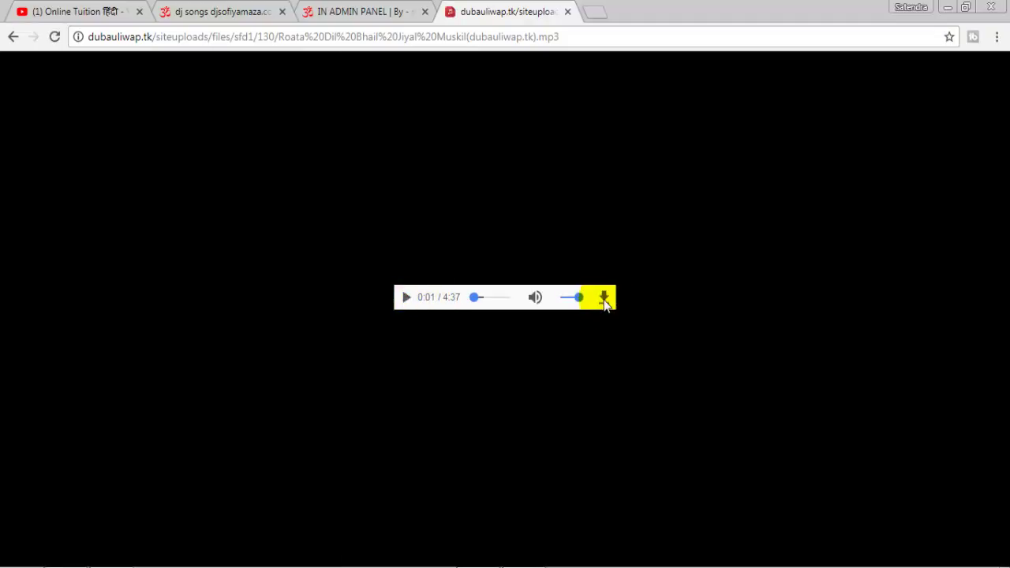
click(604, 299)
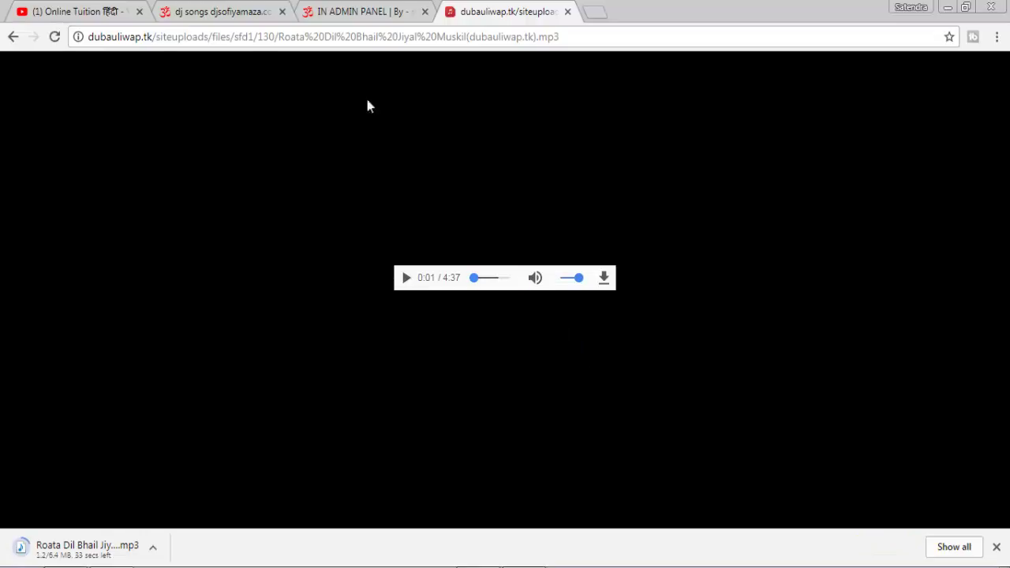
click(11, 37)
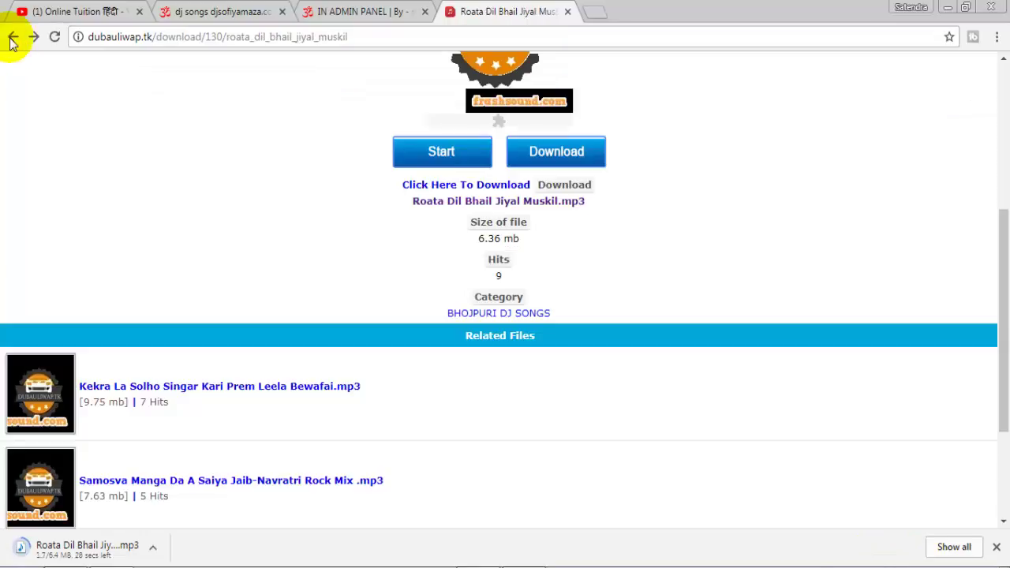
Open the Add File form for the dj songs category in the admin panel.
click(359, 11)
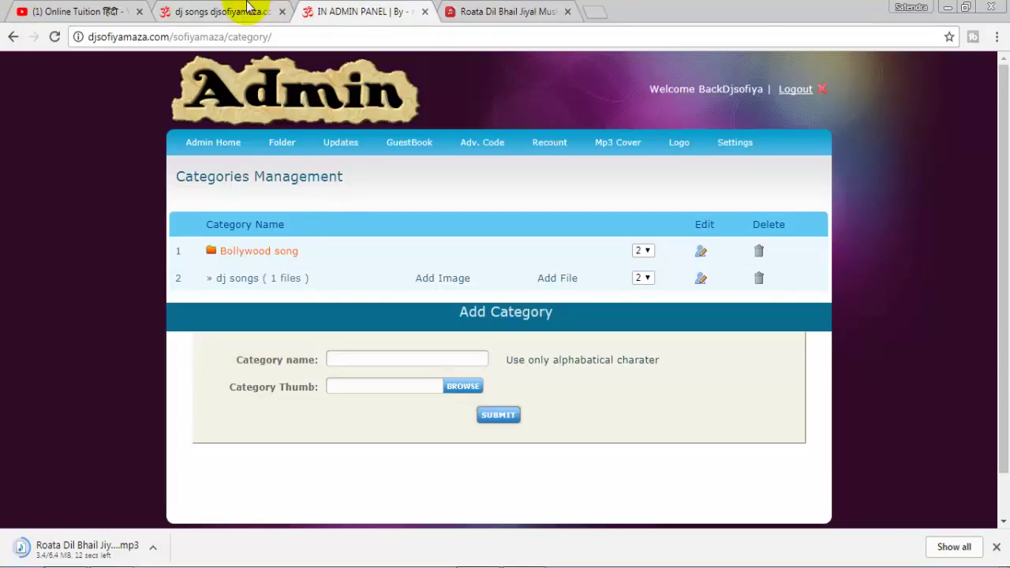
click(493, 9)
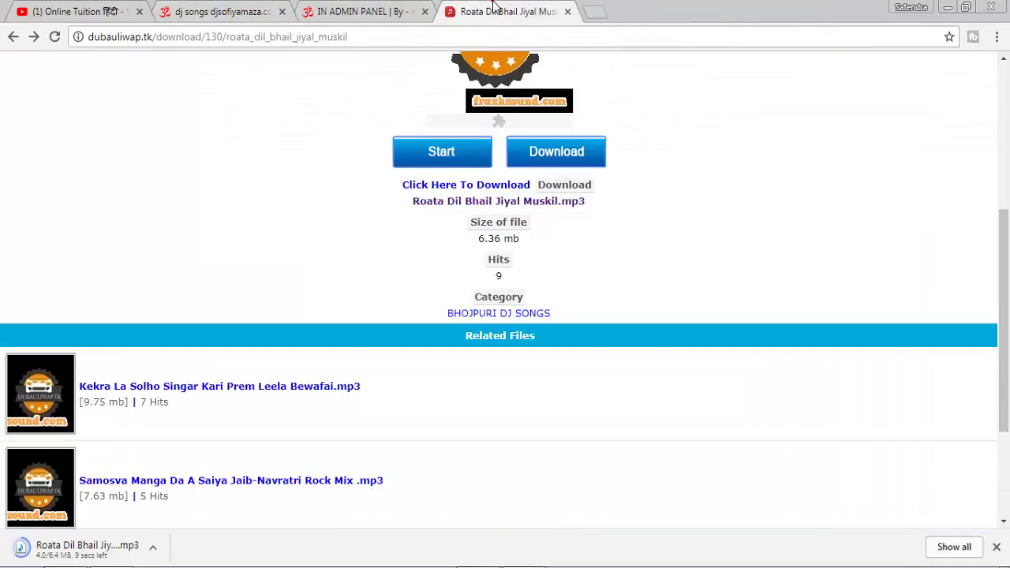
click(356, 11)
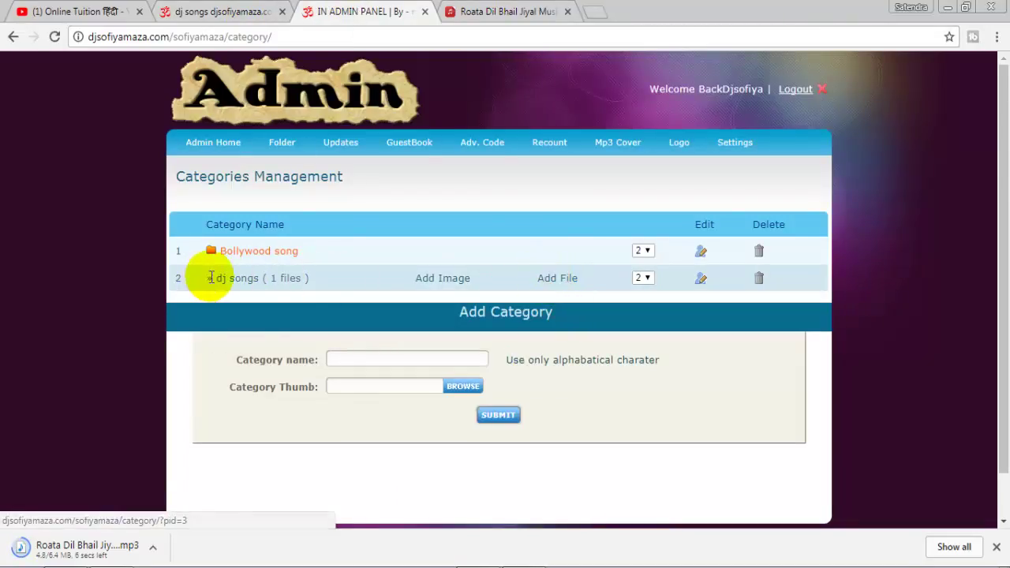
click(556, 280)
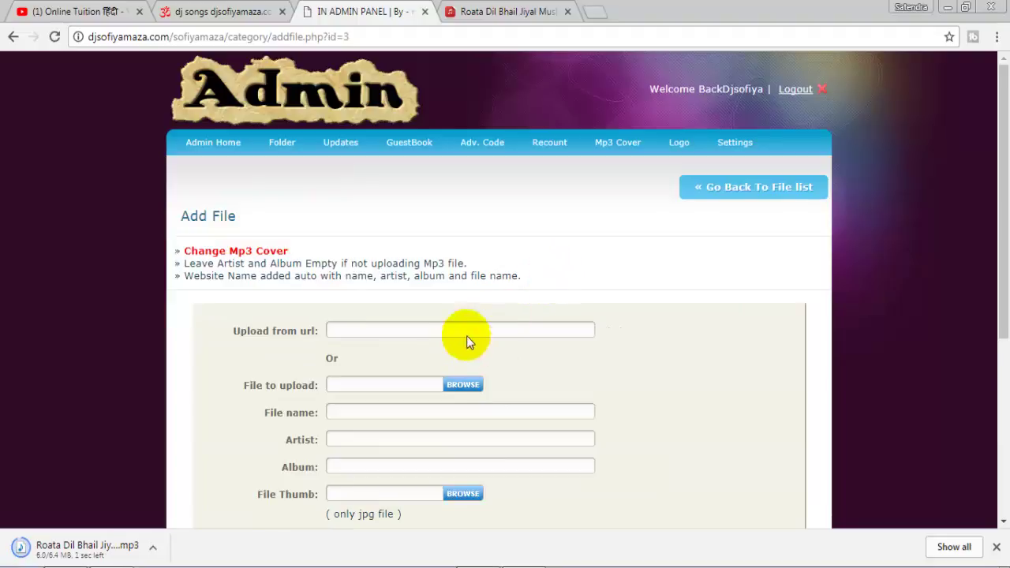
scroll(473, 331, down, 2)
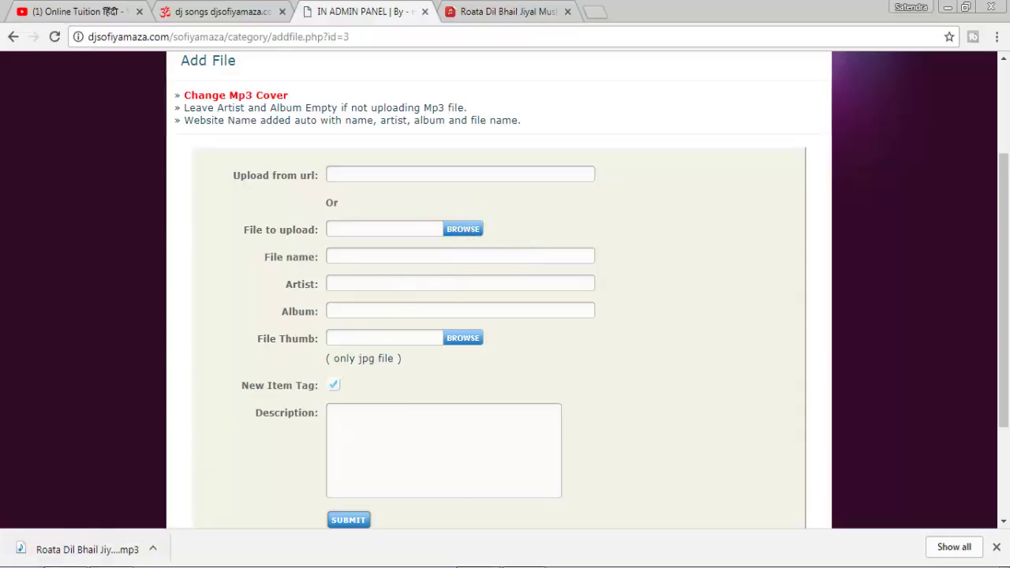
Show the downloaded Roata Dil Bhail Jiyal Muskil mp3 in its folder, inspect its details, and close the folder.
right_click(78, 545)
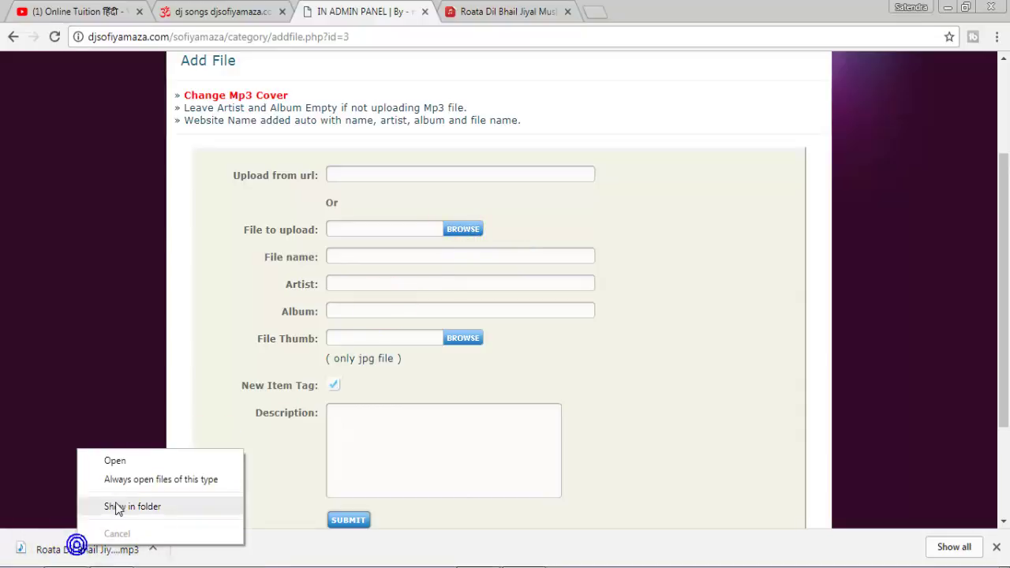
click(116, 507)
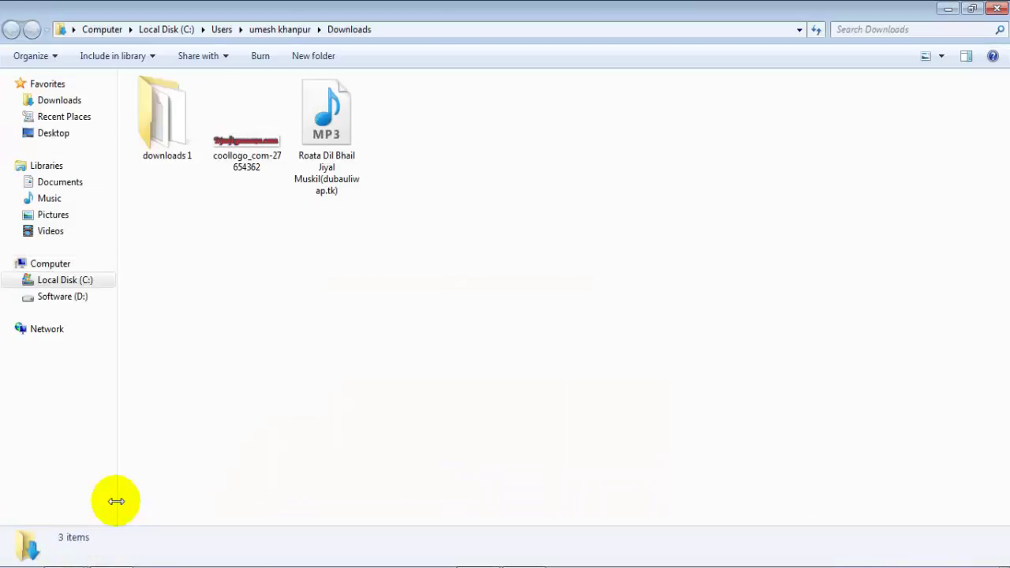
click(305, 137)
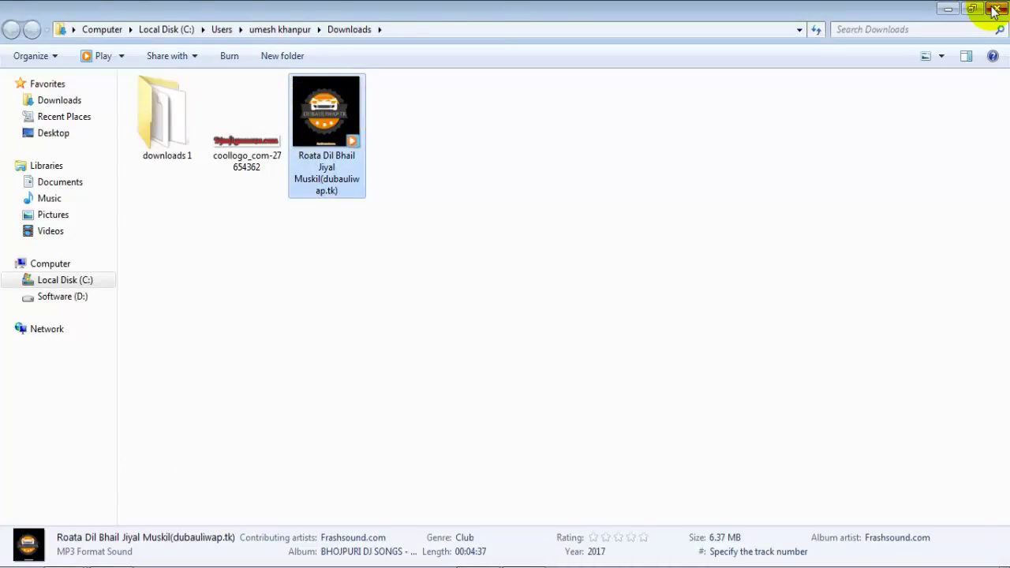
click(992, 9)
Choose Roata Dil Bhail Jiyal Muskil(dubauliwap.tk) from the Downloads folder as the file to upload.
click(458, 228)
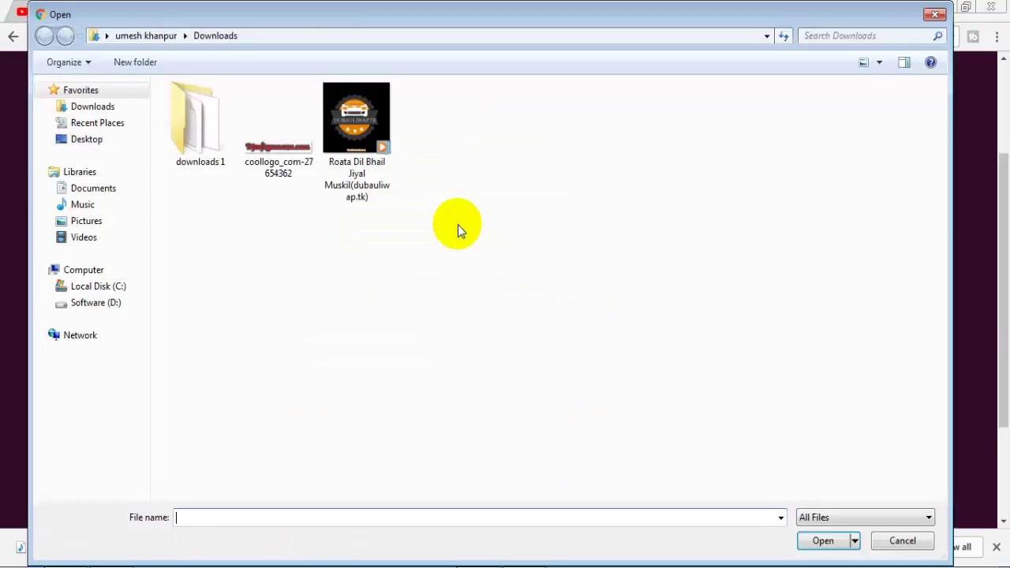
click(362, 136)
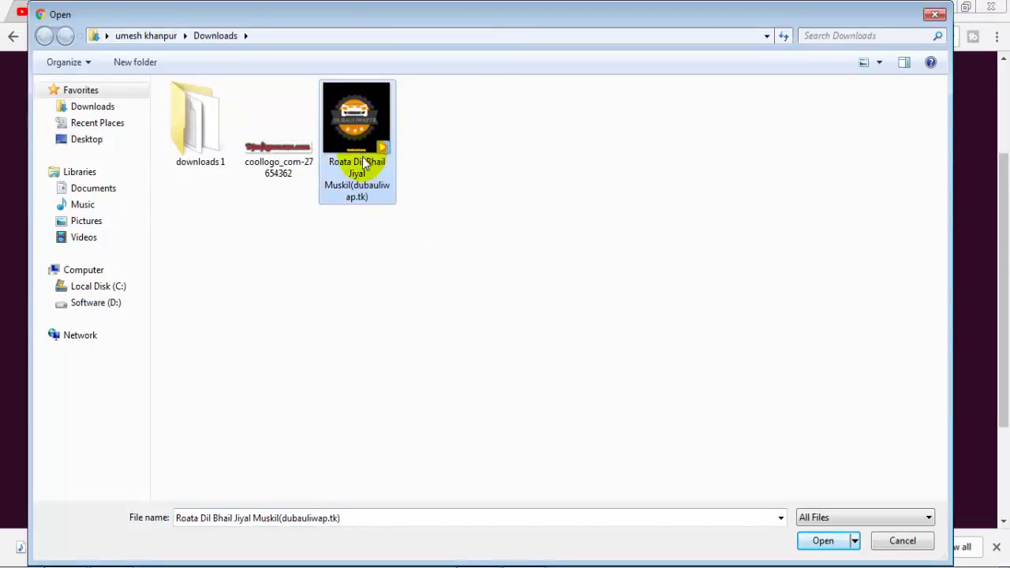
click(823, 541)
Set the album to the suggested "dj songs", leaving the file name and artist empty.
click(415, 254)
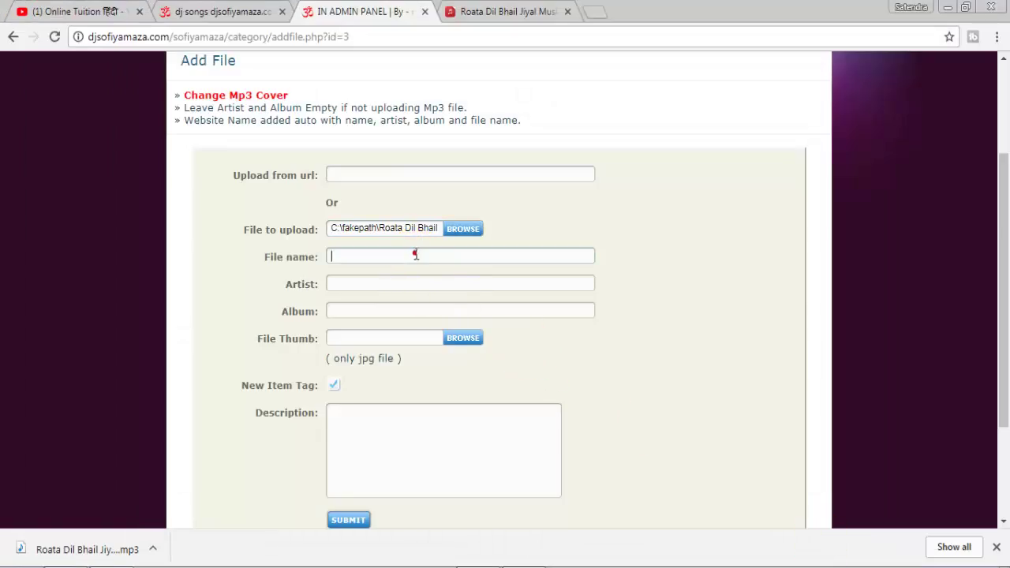
click(388, 286)
click(392, 309)
click(369, 330)
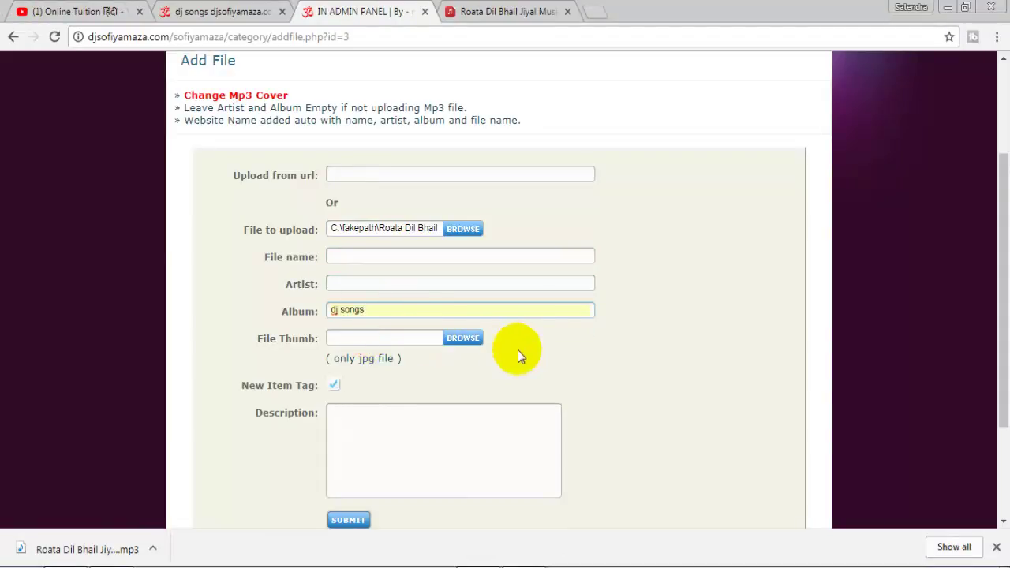
Choose the Penguins image from the Sample Pictures folder as the song's file thumbnail.
click(471, 339)
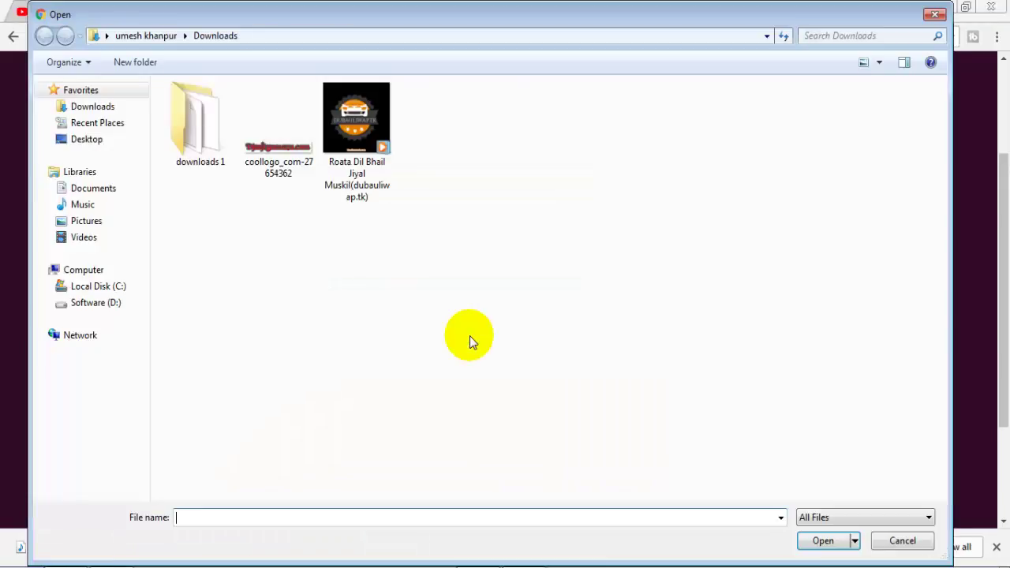
click(94, 224)
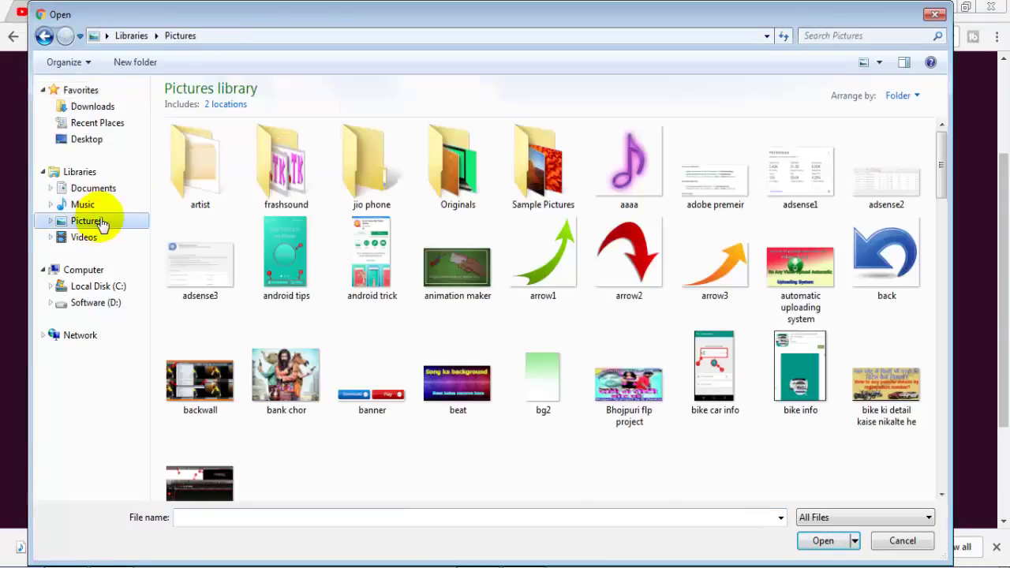
double_click(541, 177)
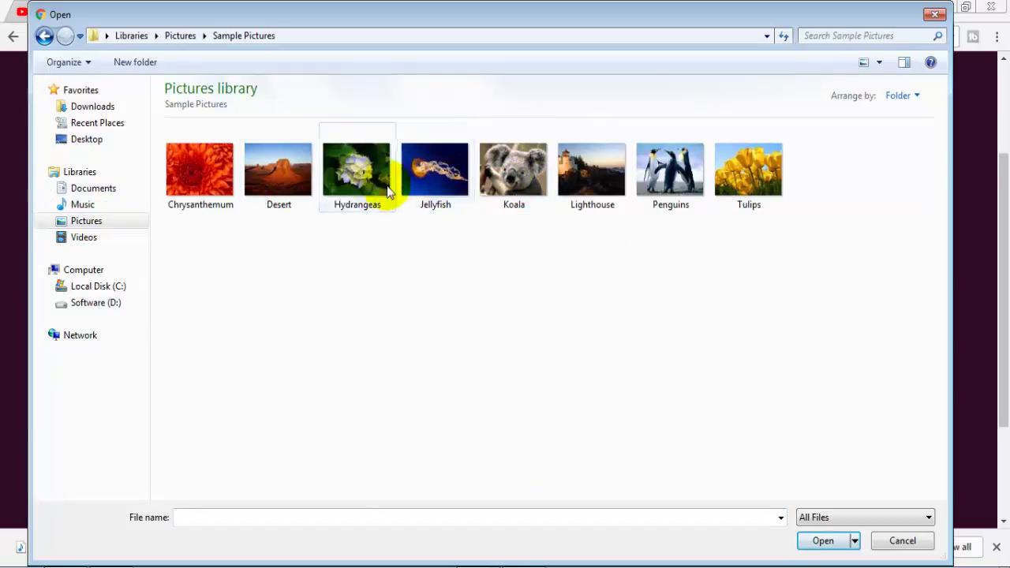
click(357, 184)
click(672, 187)
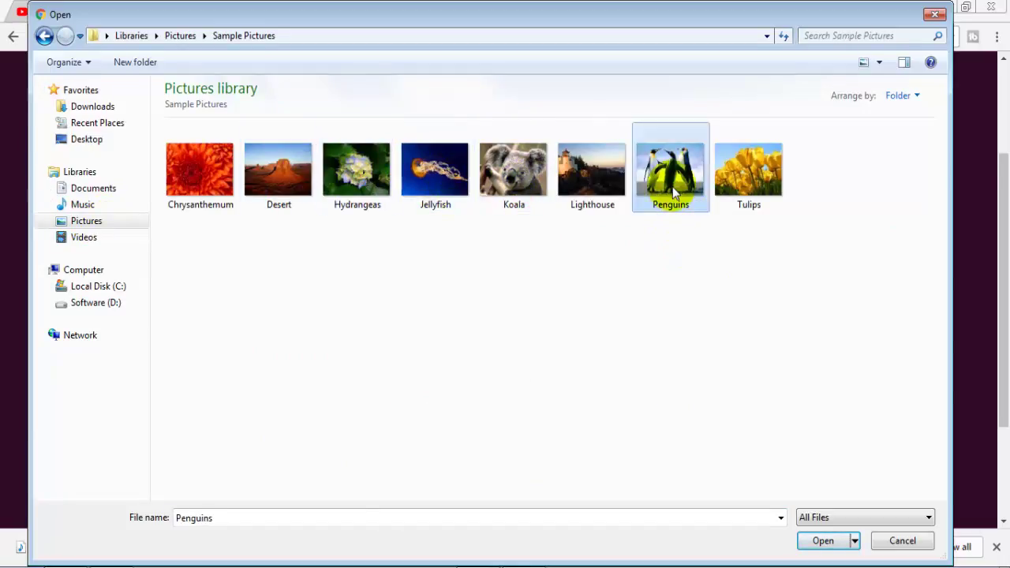
click(822, 540)
Disable the New Item Tag, submit the Add File form, and dismiss the browser's download bar.
scroll(408, 409, down, 2)
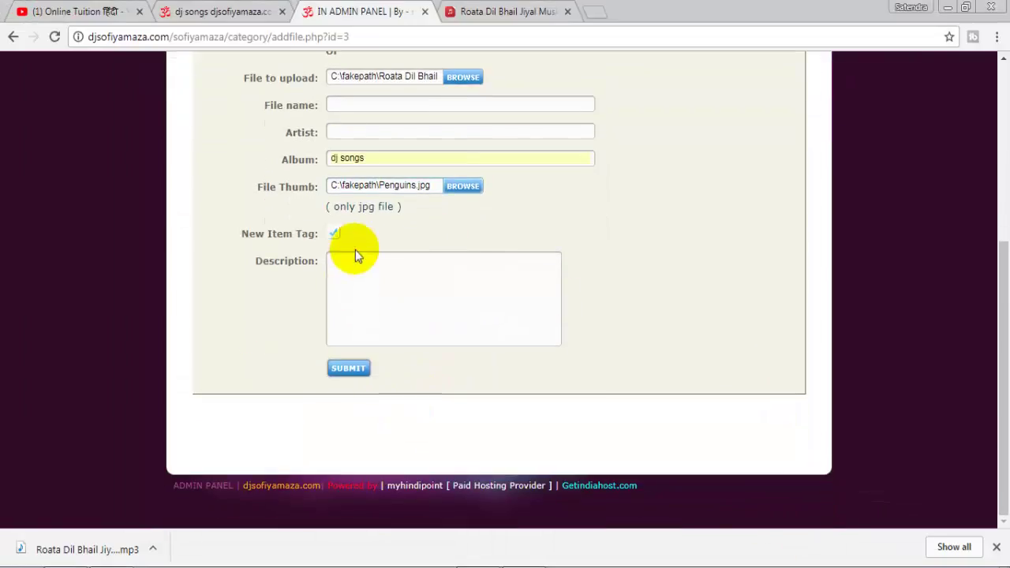
click(334, 235)
click(348, 381)
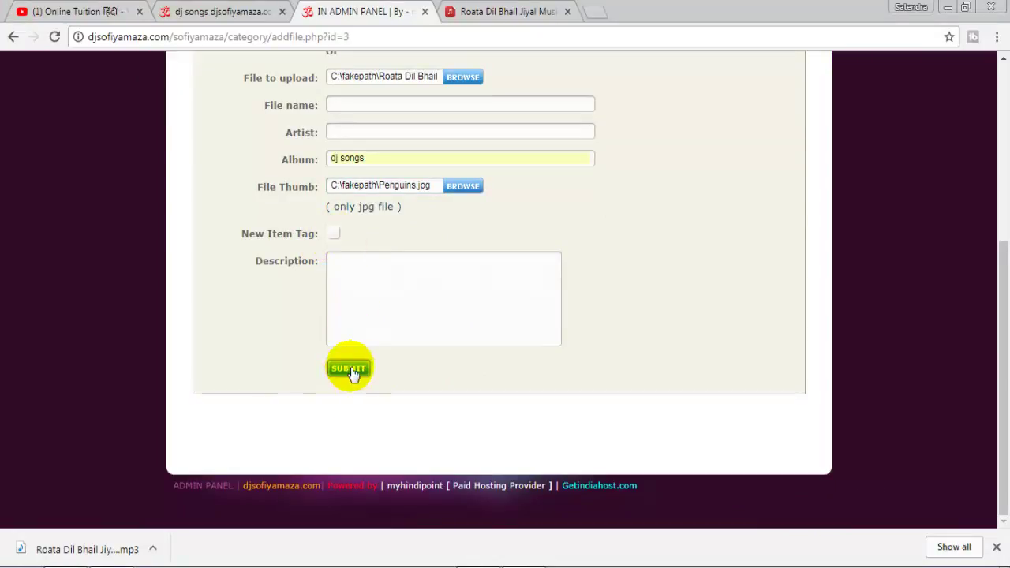
click(350, 370)
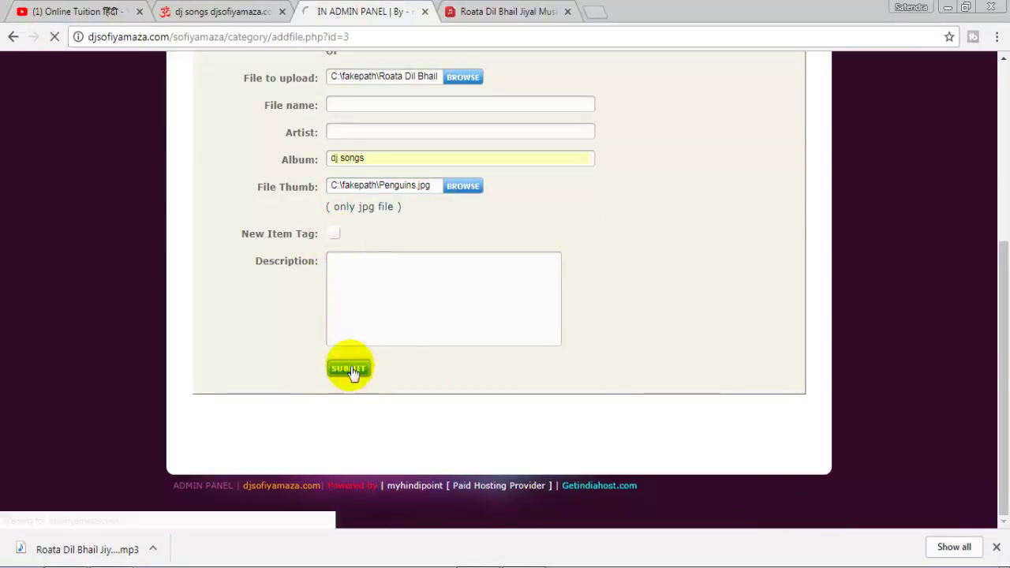
click(995, 547)
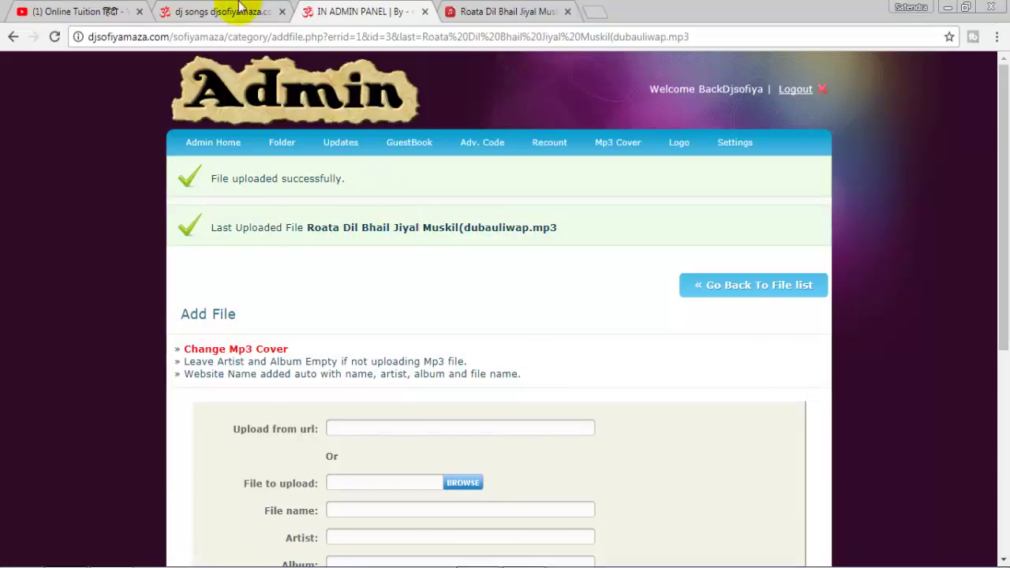
Reload the public dj songs category, check the Roata Dil Bhail Jiyal Muskil song's page, and go to the djsofiyamaza.com home page.
click(239, 11)
scroll(78, 422, down, 1)
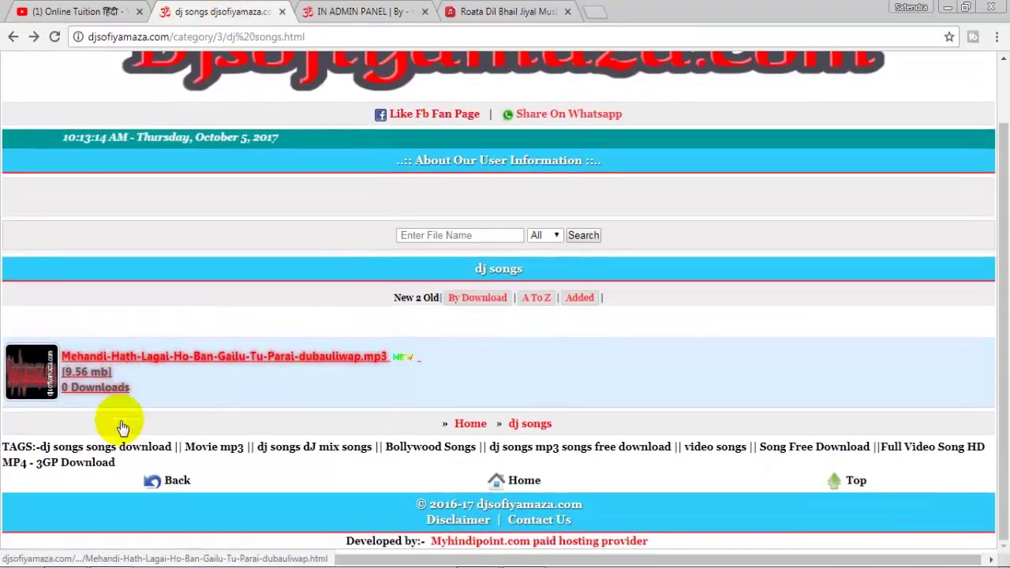
click(55, 36)
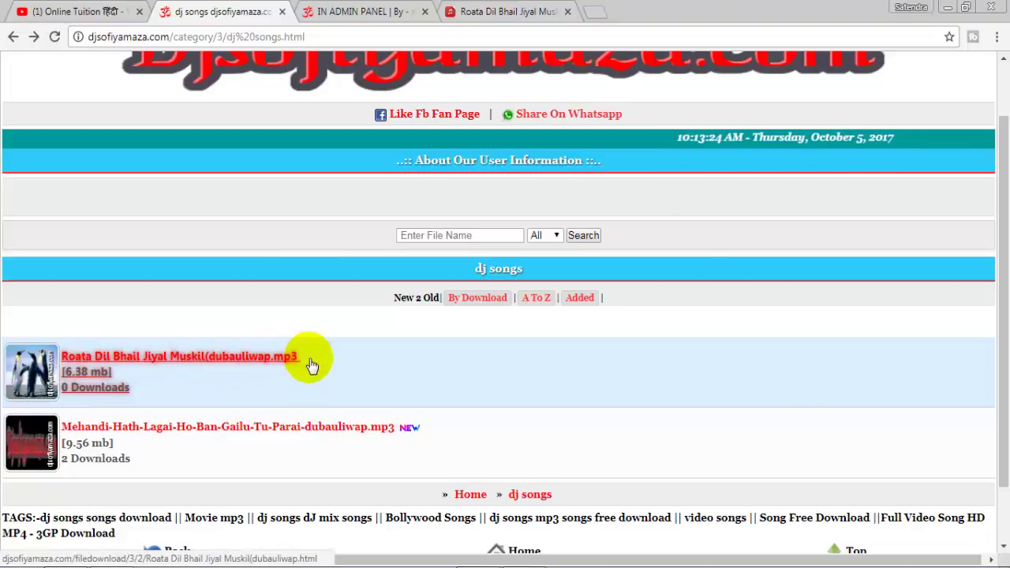
click(219, 359)
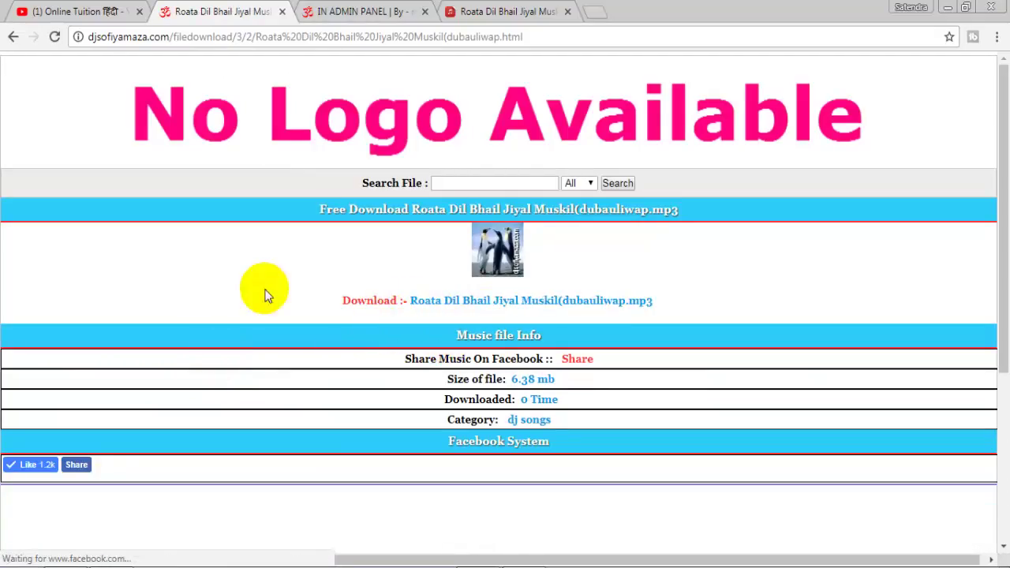
click(12, 39)
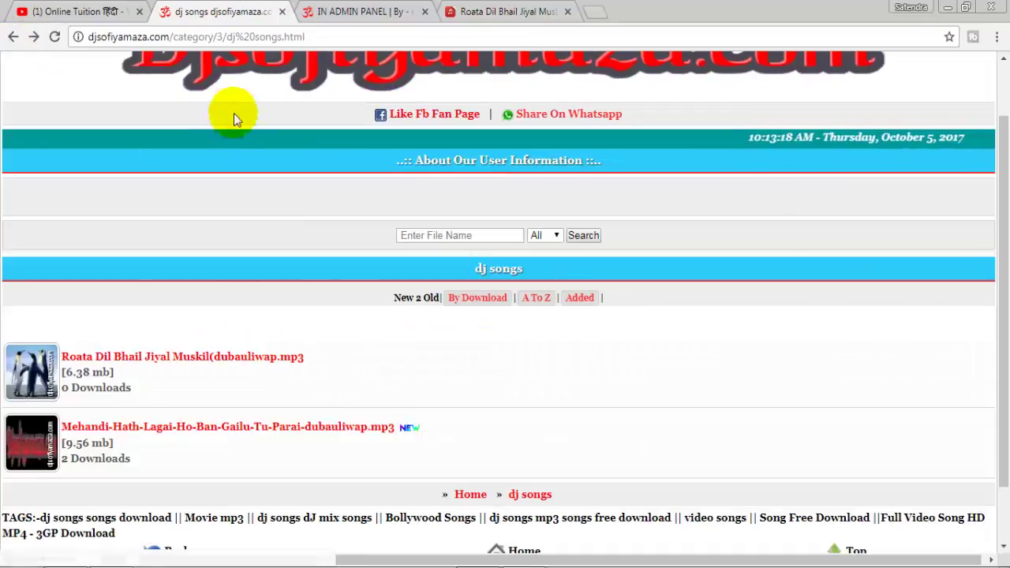
click(232, 75)
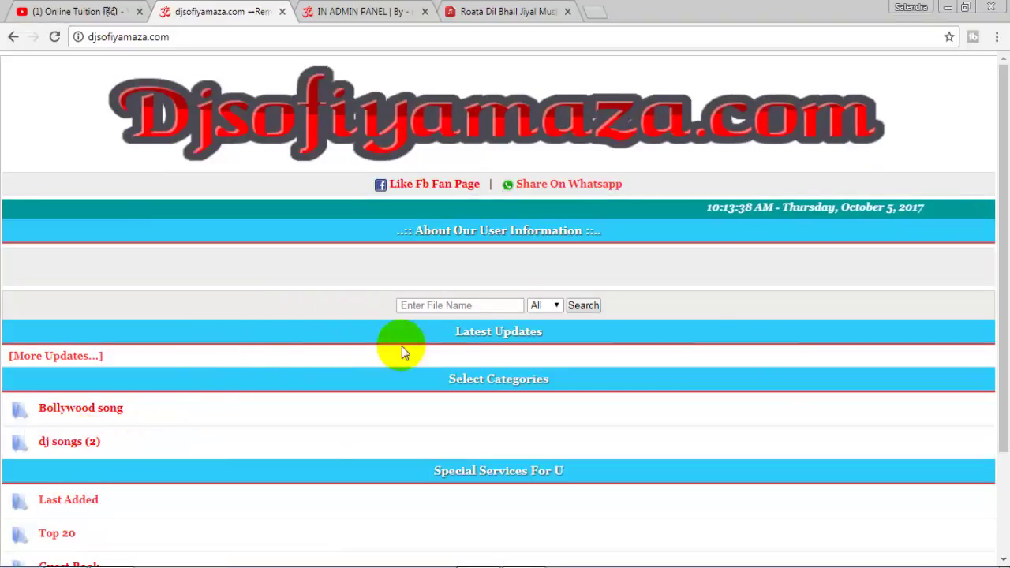
Examine the Latest Updates section on the public home page and the song list in the dj songs category.
drag(437, 335, 563, 355)
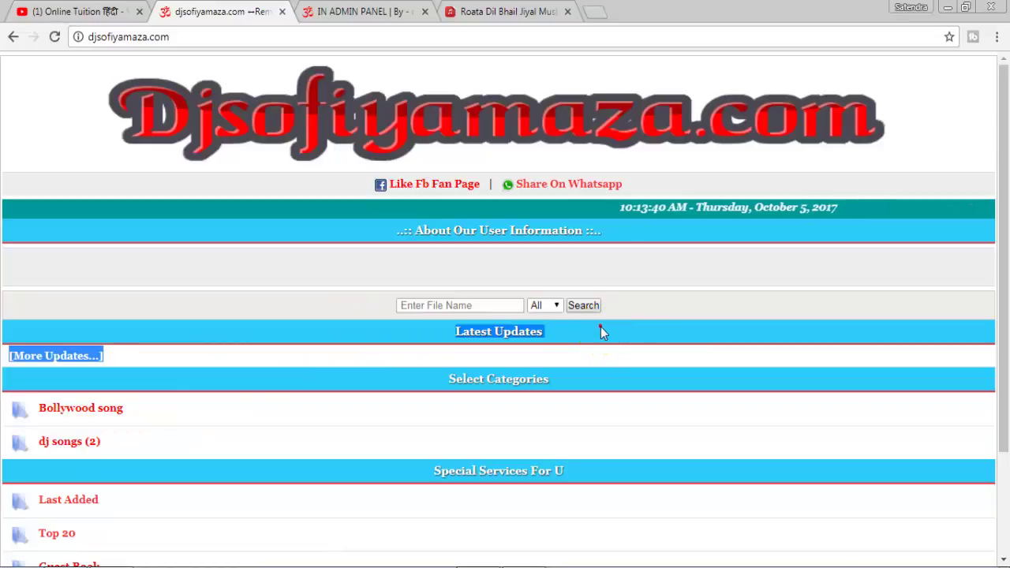
click(580, 333)
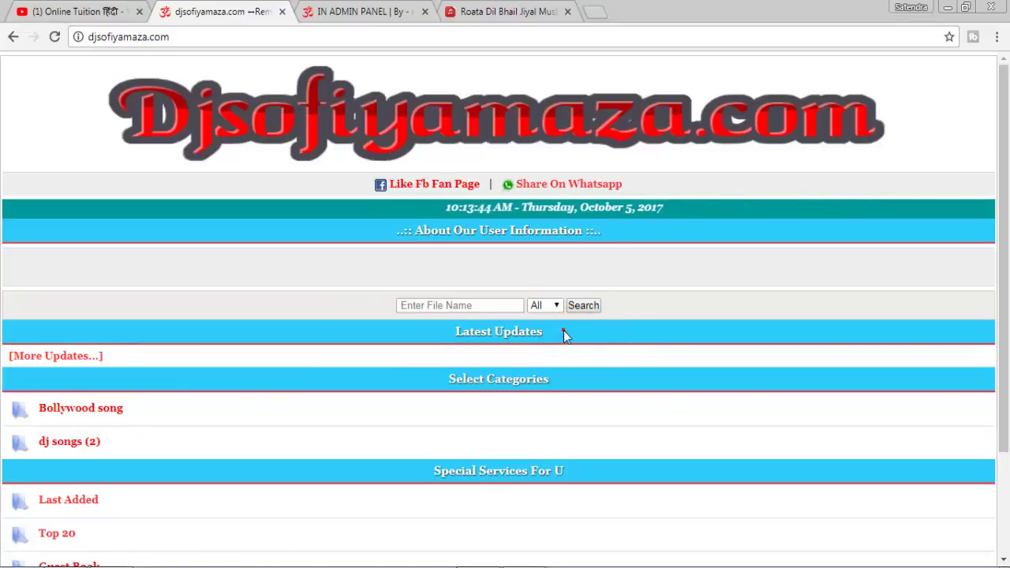
mouse_move(563, 331)
mouse_down()
mouse_move(426, 334)
mouse_move(550, 339)
mouse_up()
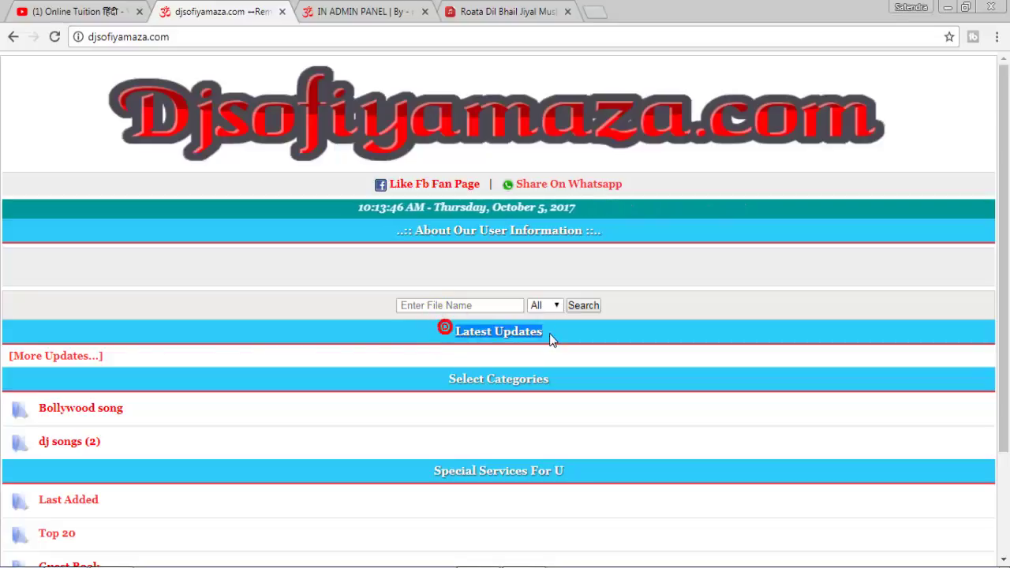
click(563, 334)
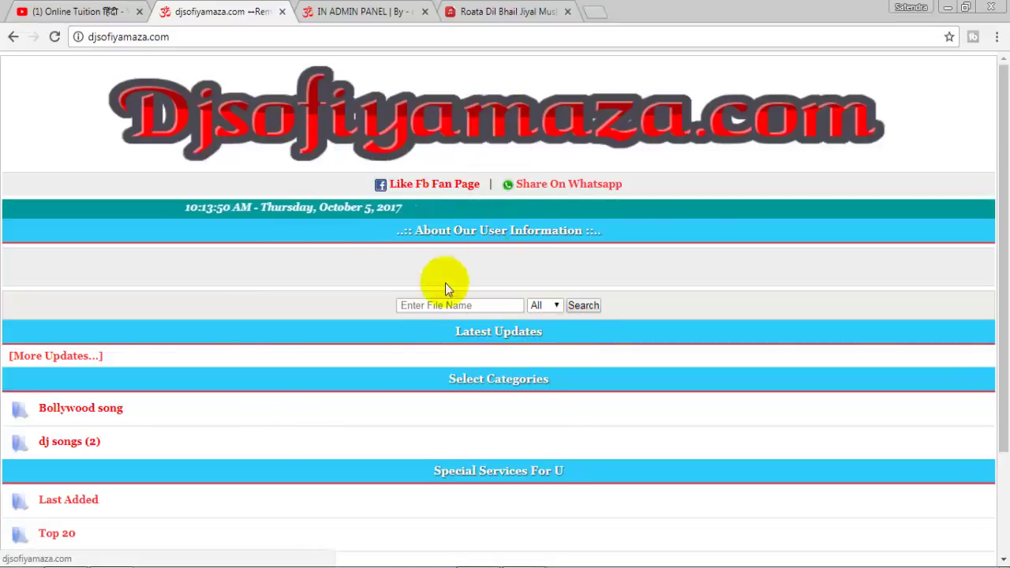
click(366, 11)
click(244, 9)
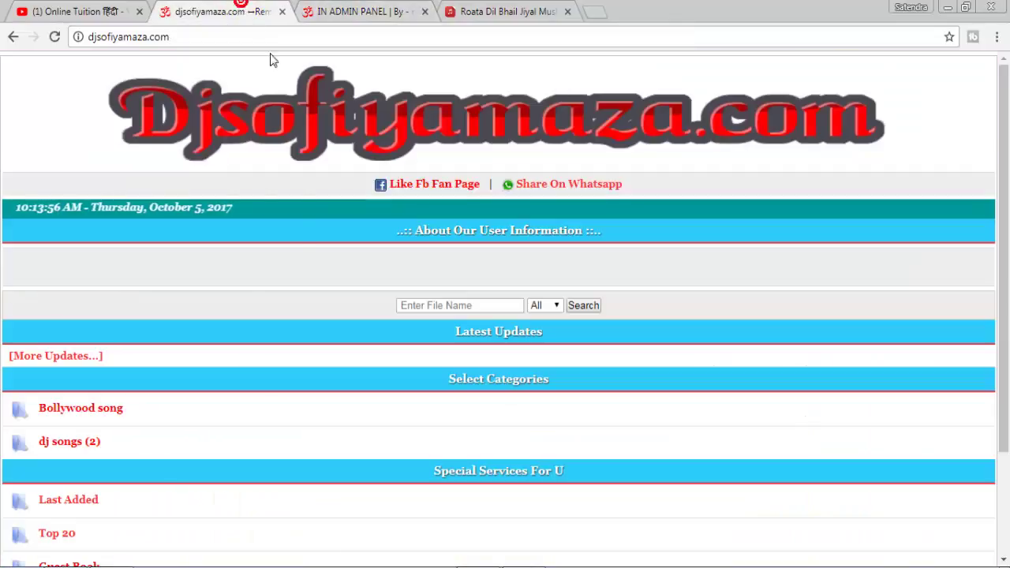
click(78, 443)
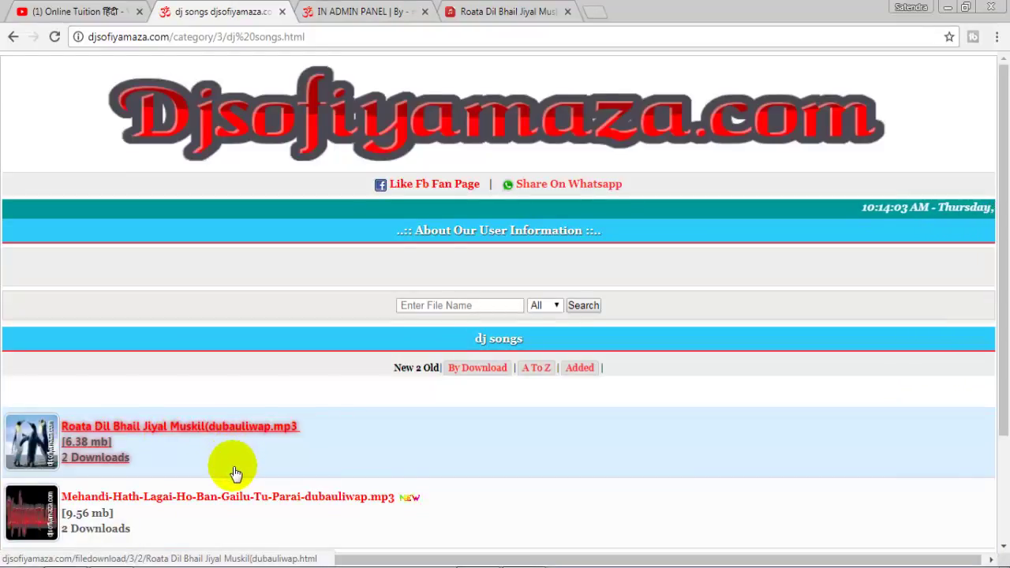
scroll(233, 473, down, 1)
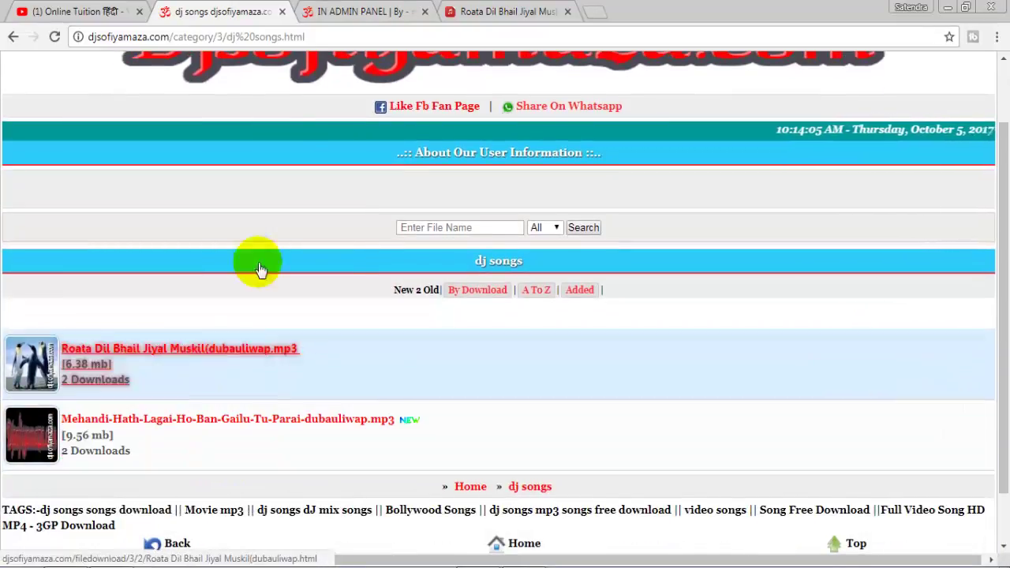
Open the Updates page in the admin panel and copy the Latest Update Code - 1 HTML from its opening <b> through </a>.
click(361, 9)
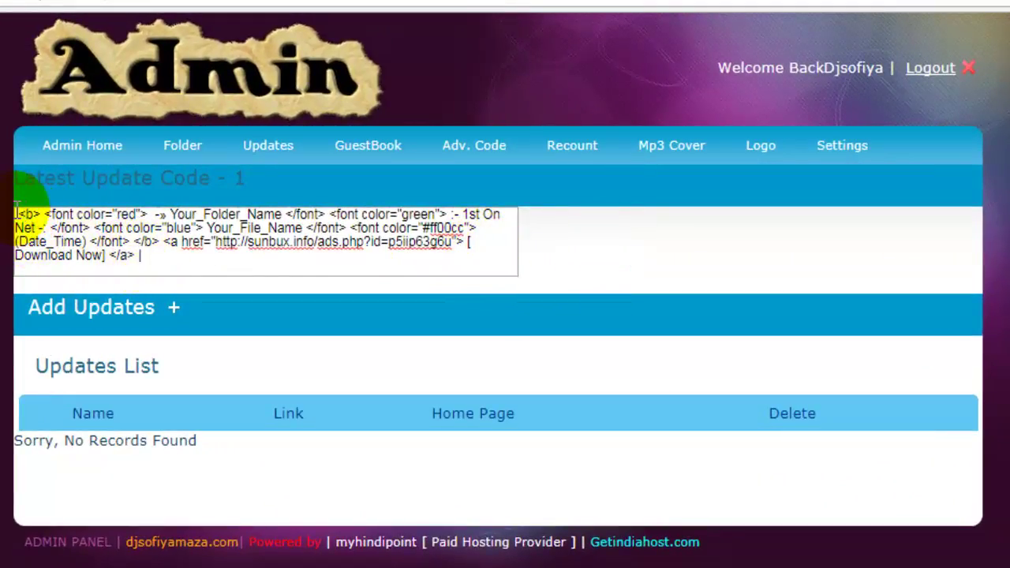
drag(16, 209, 140, 254)
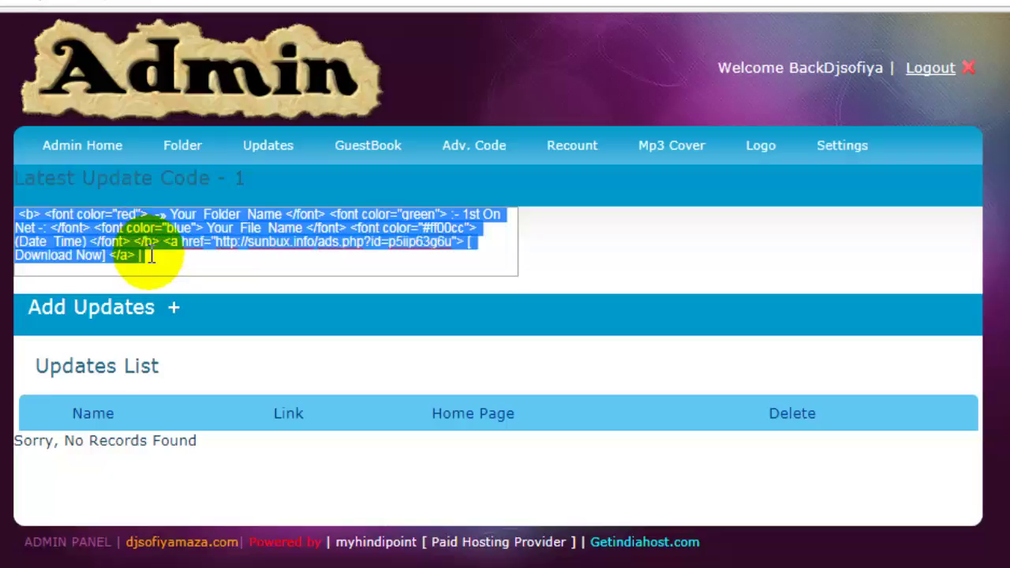
click(139, 255)
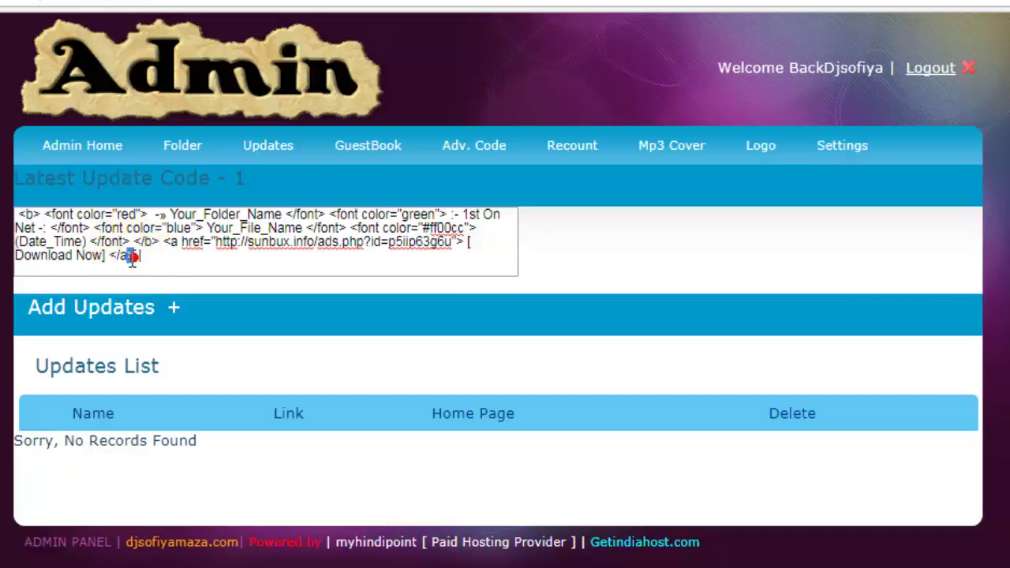
drag(139, 256, 23, 210)
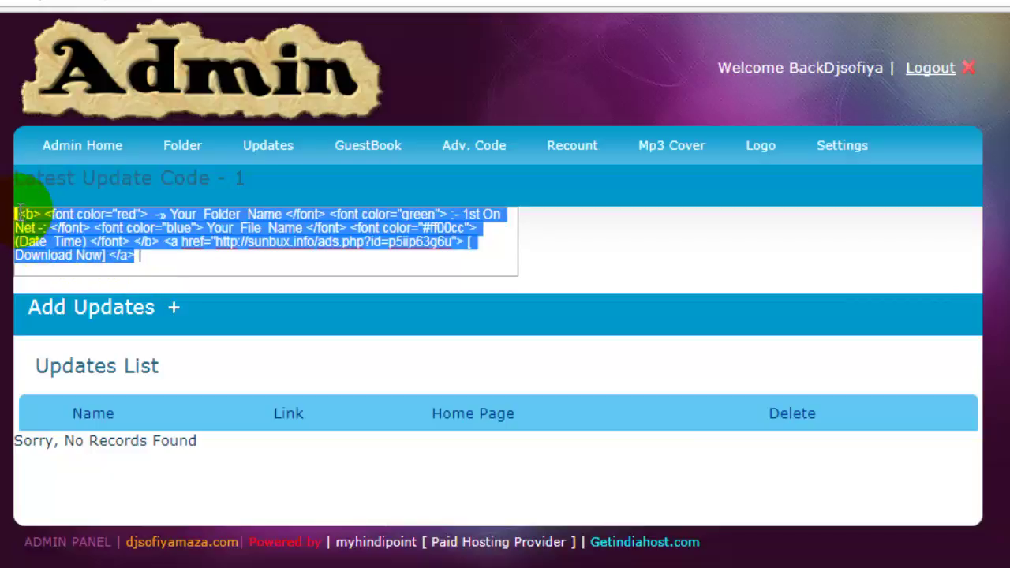
right_click(63, 213)
click(118, 259)
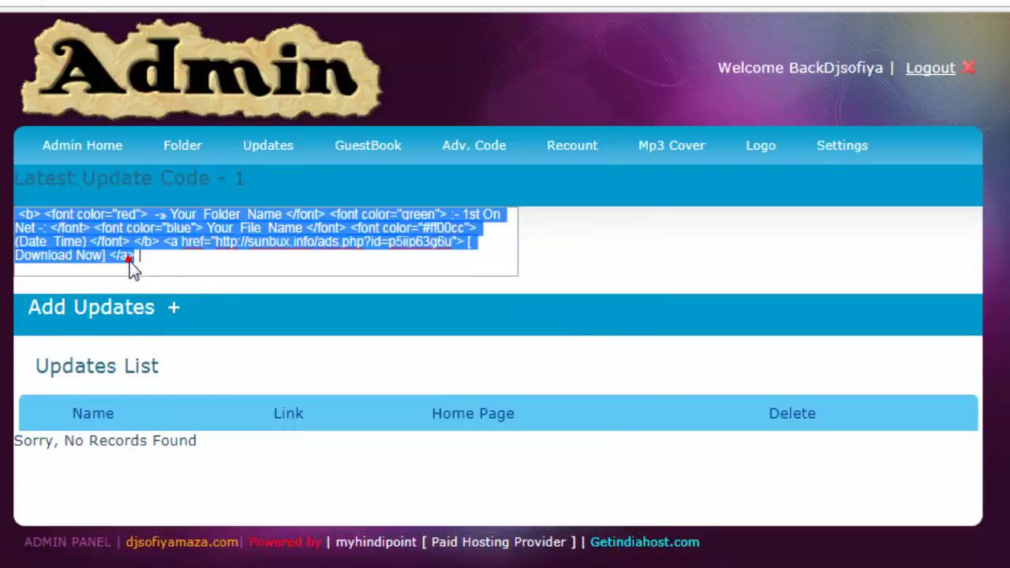